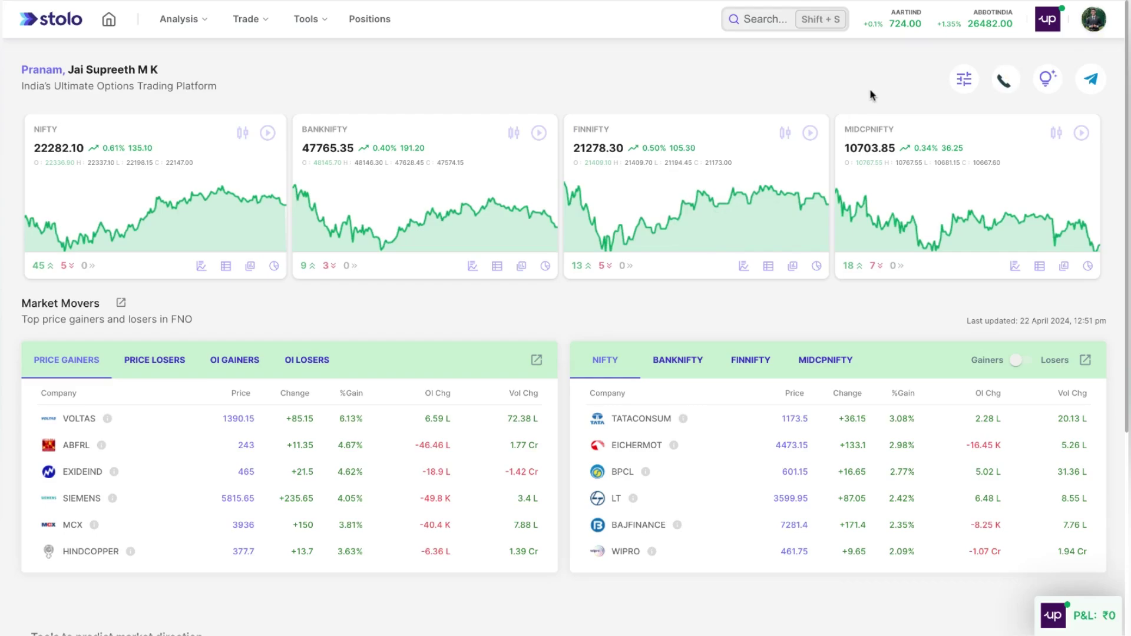
# Step: Open the broker Positions panel from the bottom-right P&L widget
pyautogui.click(1053, 616)
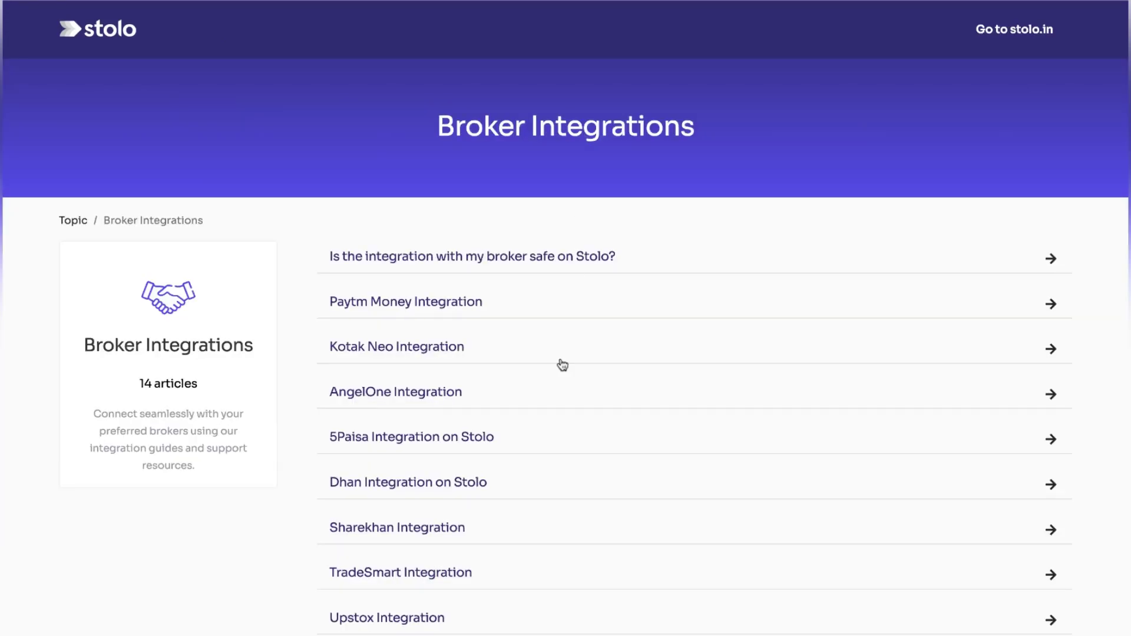
# Step: Open the 'Dhan Integration on Stolo' article from the Broker Integrations list
pyautogui.scroll(-2, 563, 365)
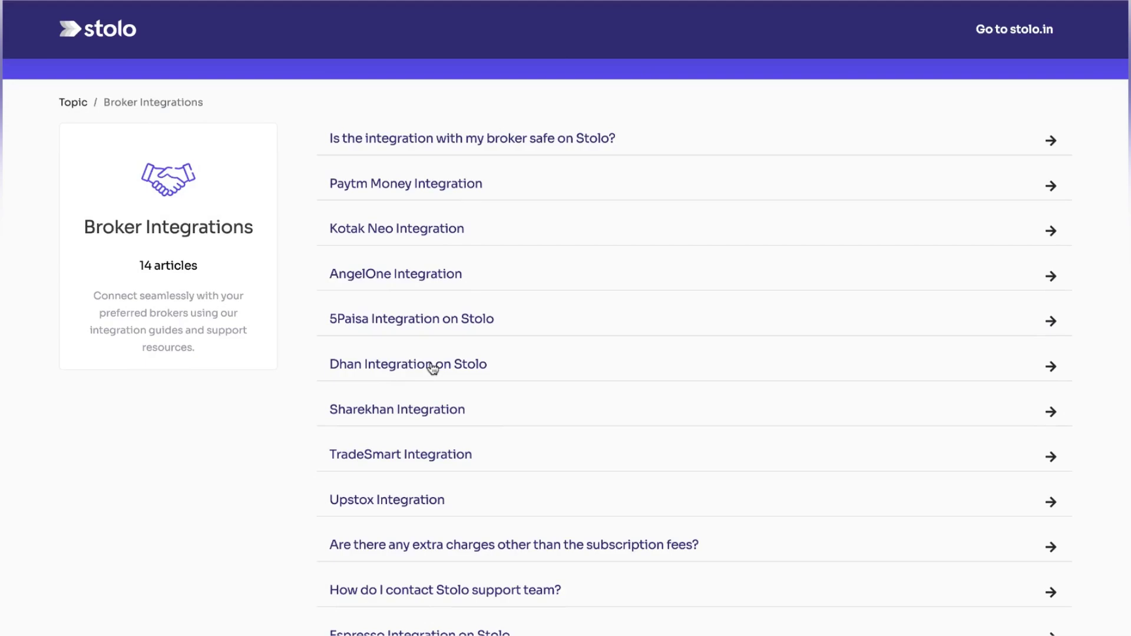
pyautogui.click(433, 369)
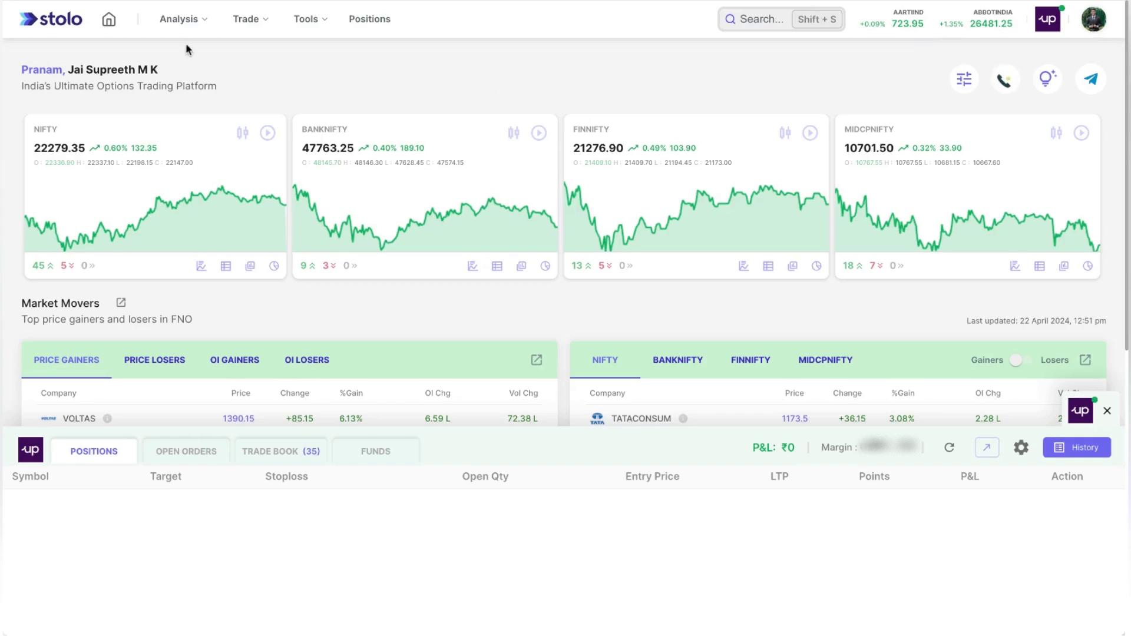
# Step: Look at the NIFTY option chain, then the Intraday and Scalping terminals
pyautogui.click(183, 23)
pyautogui.click(782, 91)
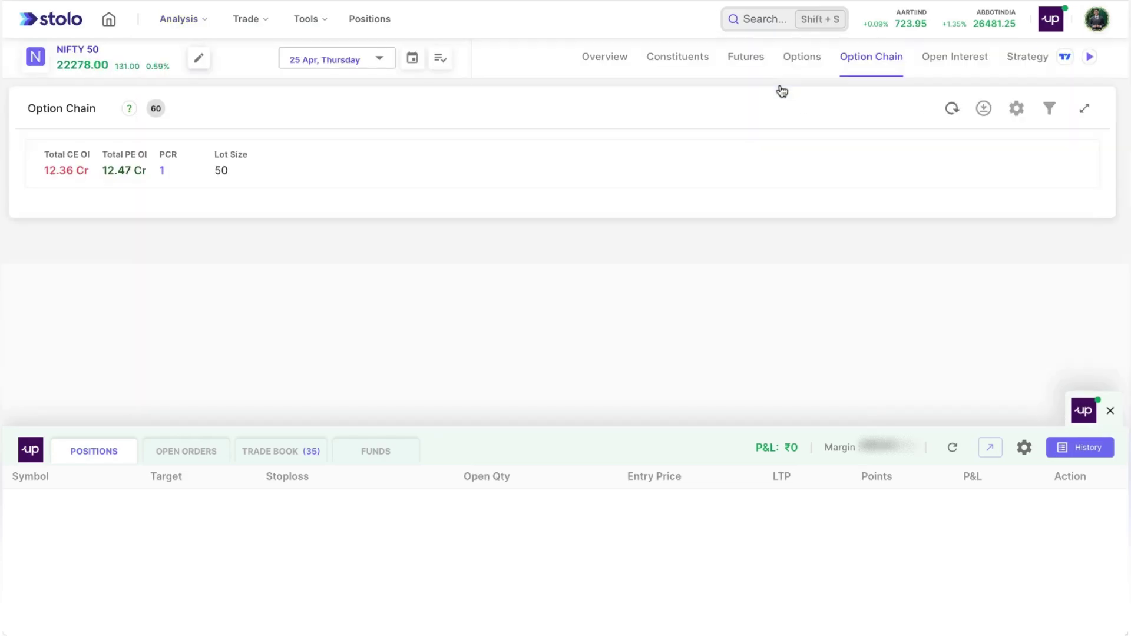
pyautogui.click(248, 20)
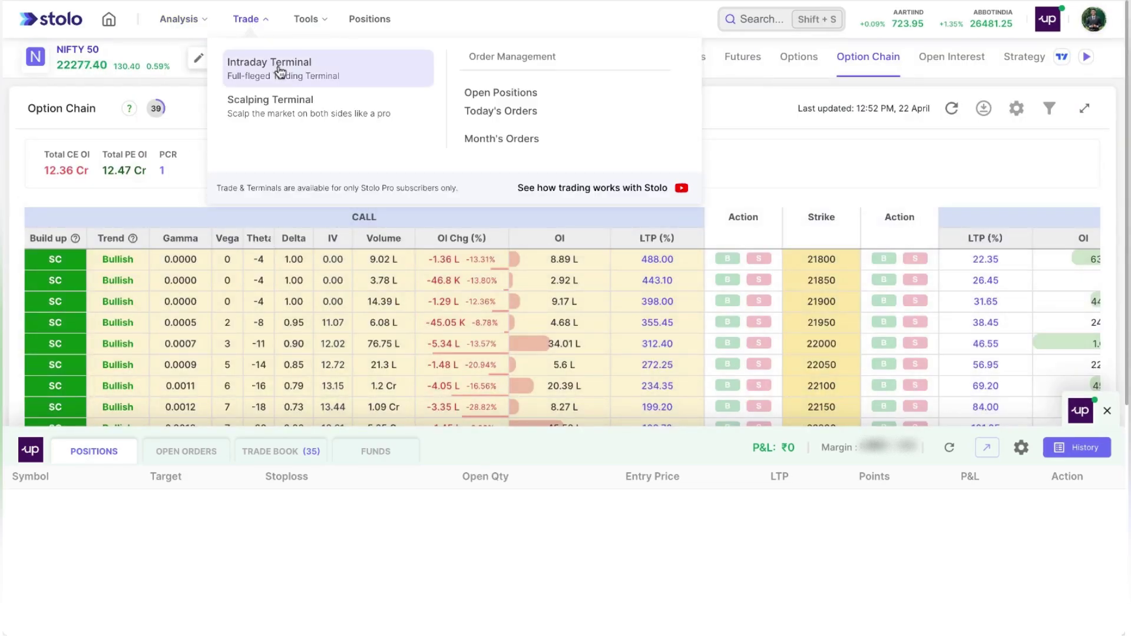
pyautogui.click(280, 71)
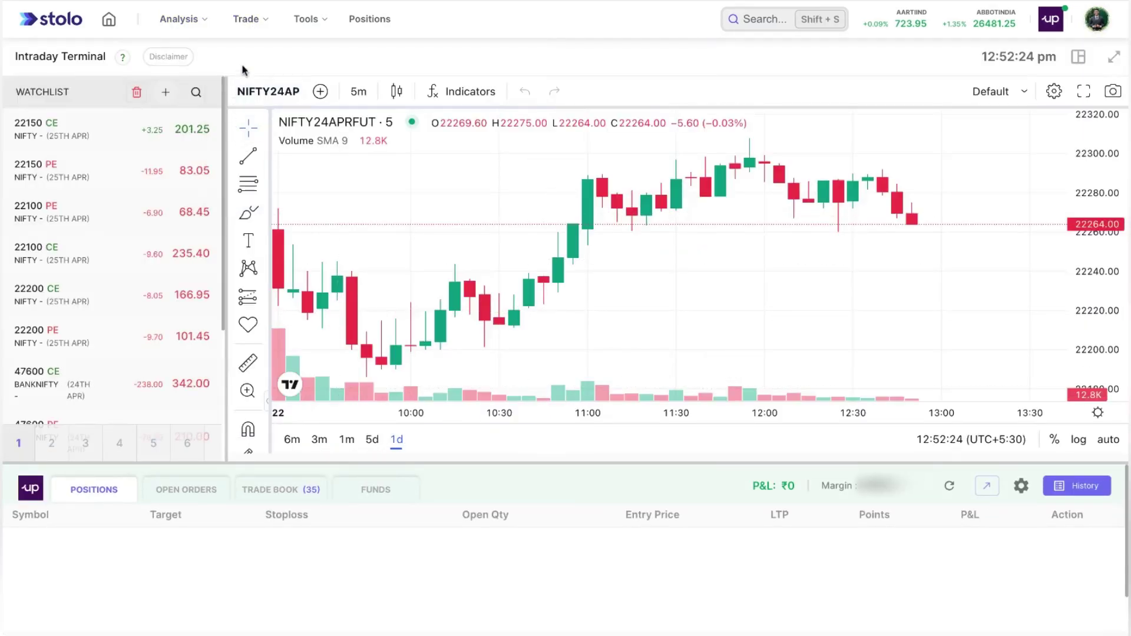
pyautogui.click(248, 21)
pyautogui.click(282, 118)
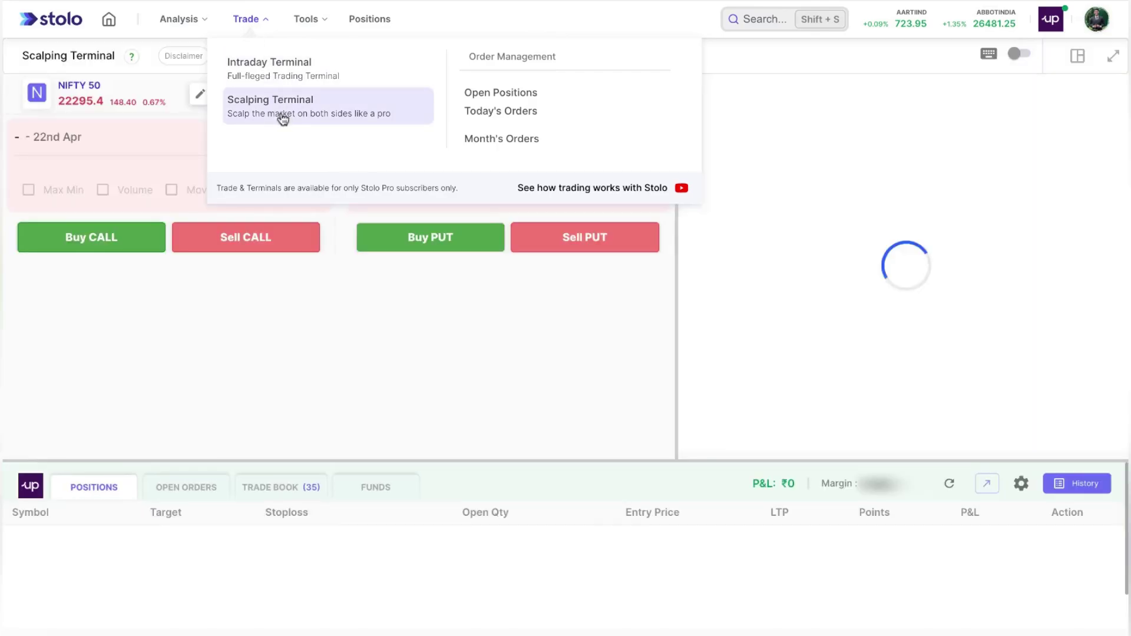
# Step: Return Home and open the NIFTY 50 option chain from Analysis
pyautogui.click(112, 24)
pyautogui.click(178, 19)
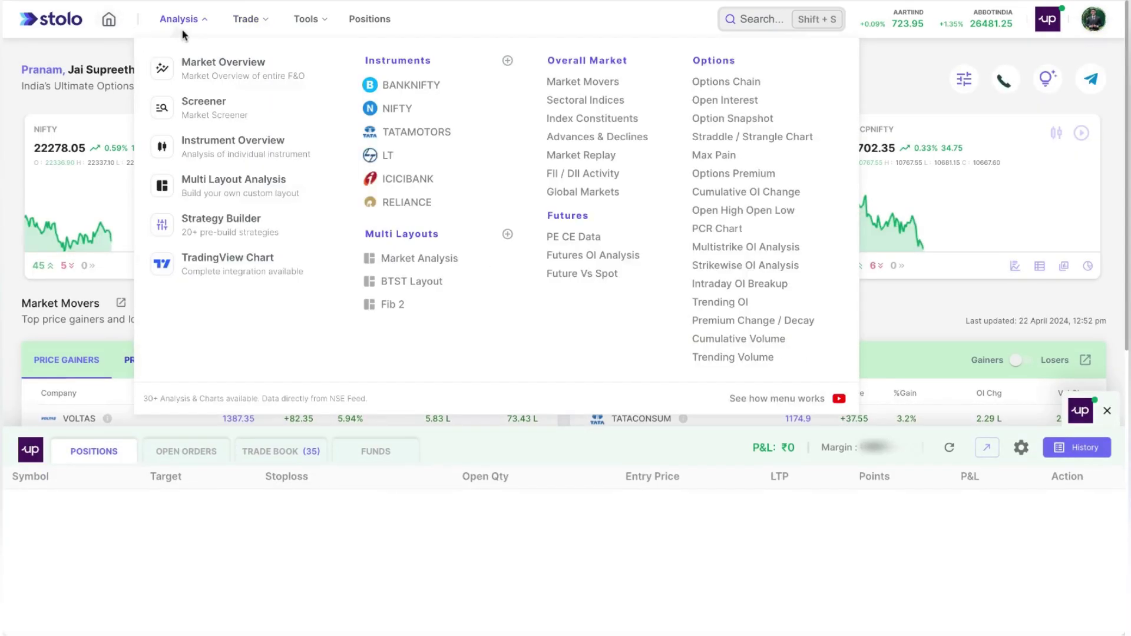
pyautogui.click(760, 85)
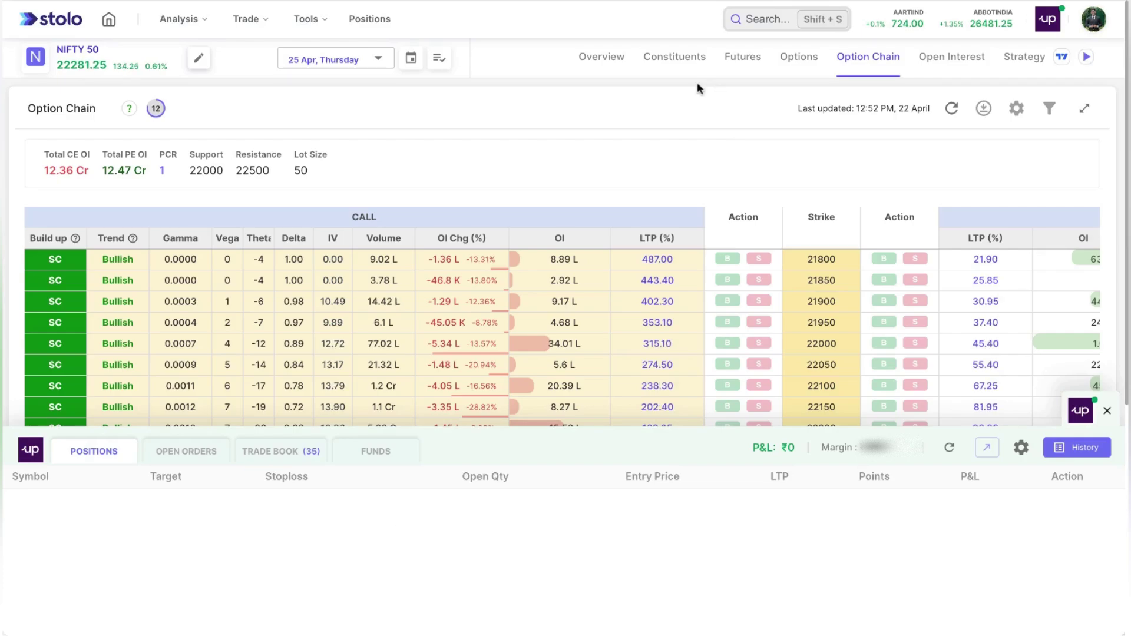
# Step: Close the Positions panel beside the Upstox icon and scroll through the NIFTY 50 chain
pyautogui.scroll(-3, 601, 181)
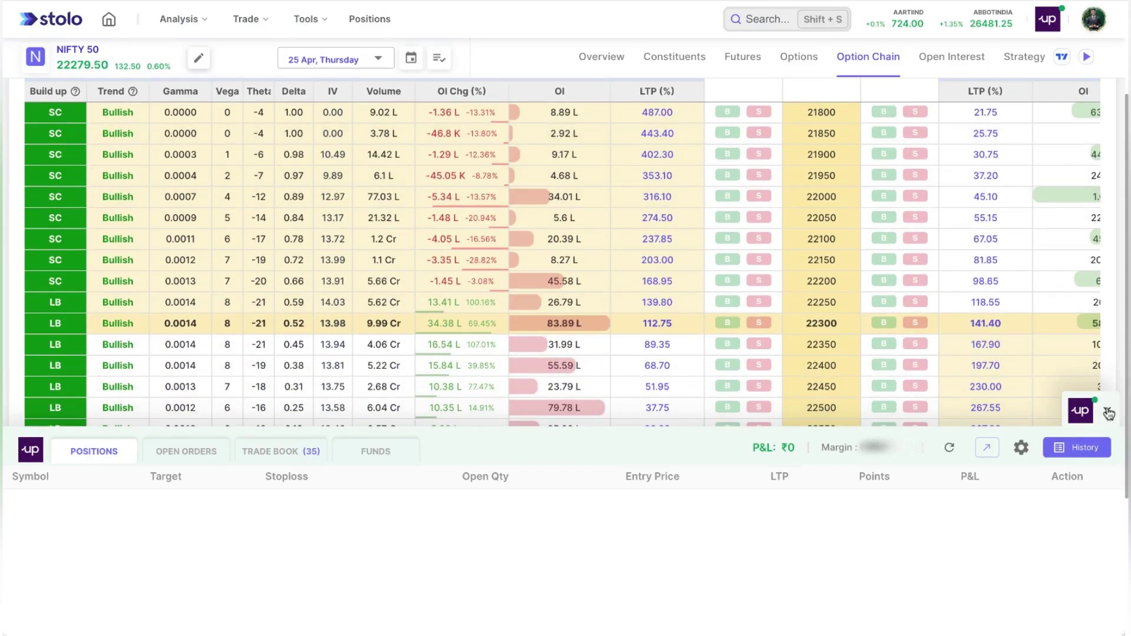
pyautogui.click(1109, 414)
pyautogui.scroll(2, 754, 380)
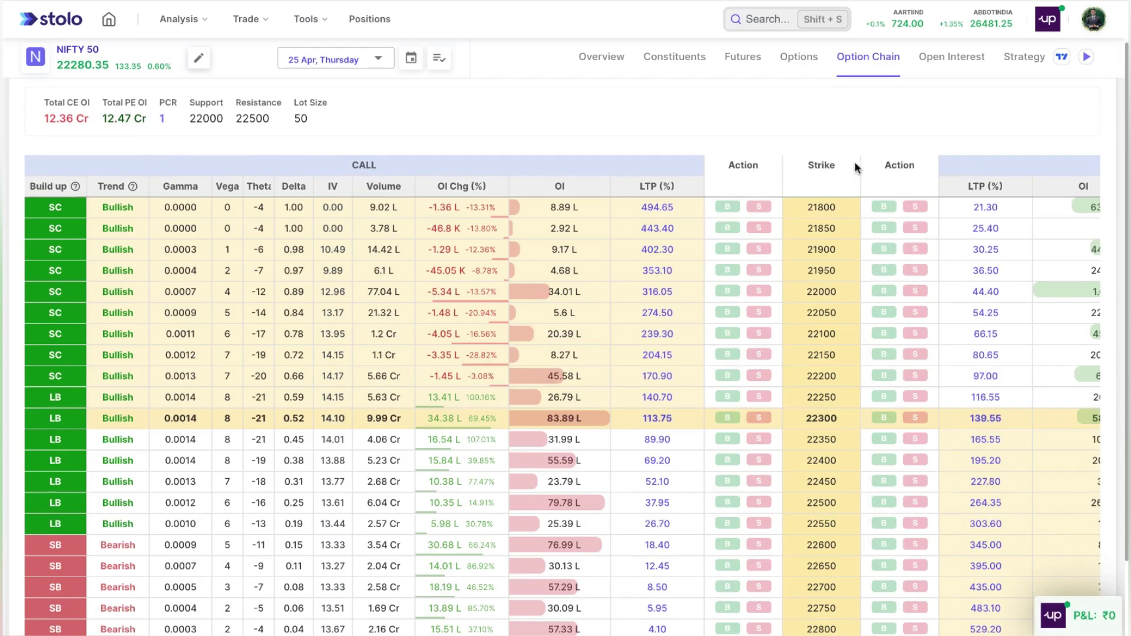
pyautogui.scroll(1, 654, 439)
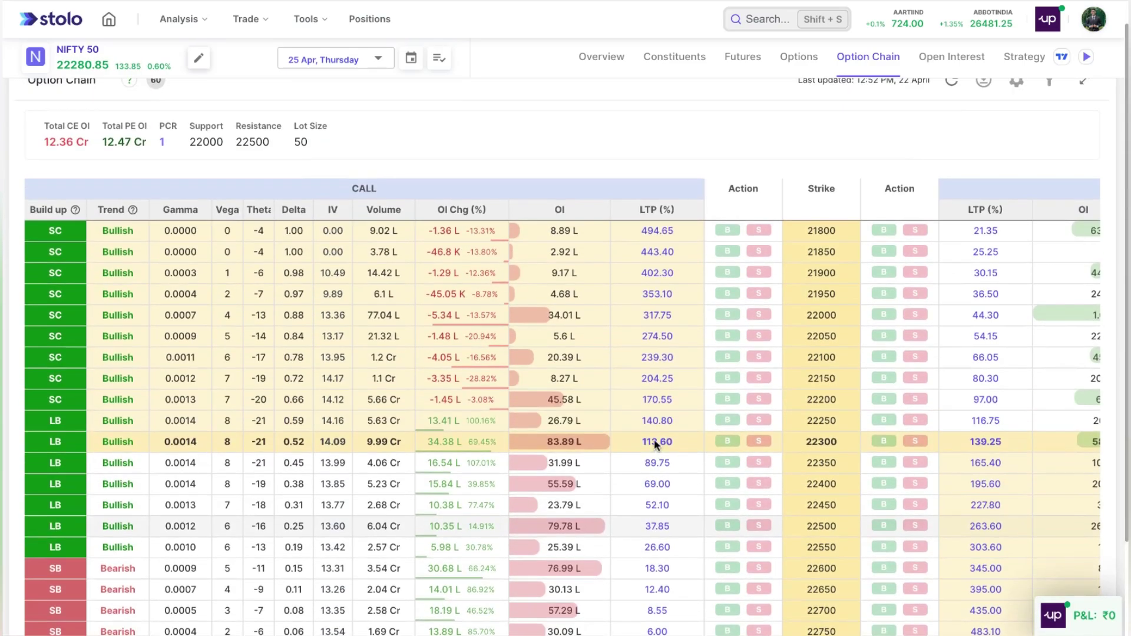
pyautogui.scroll(-1, 655, 445)
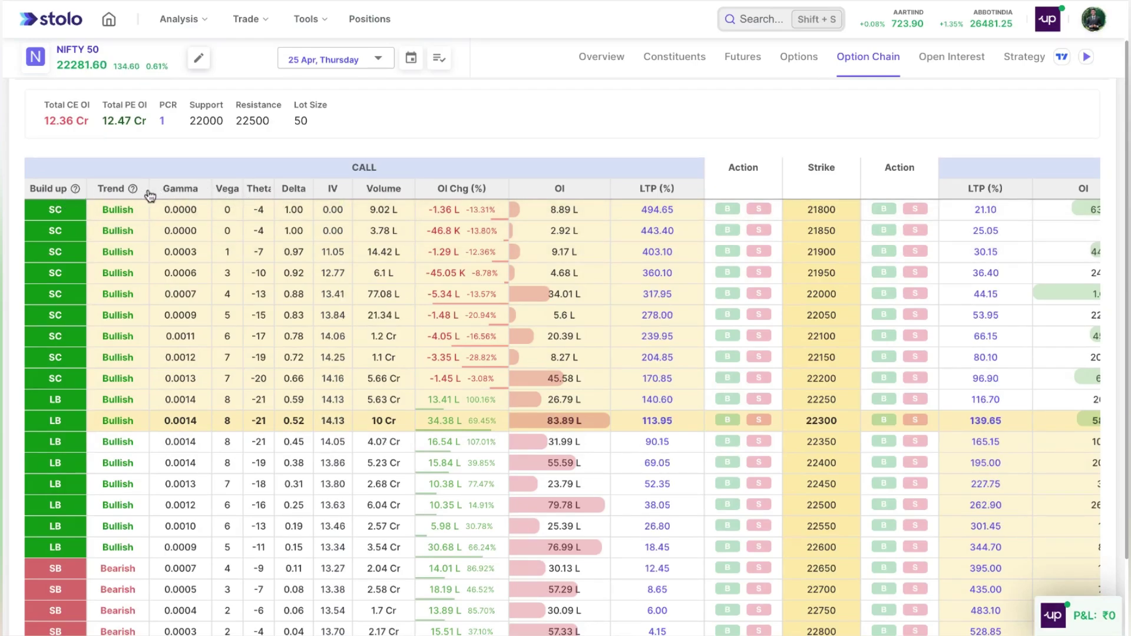
pyautogui.scroll(1, 991, 164)
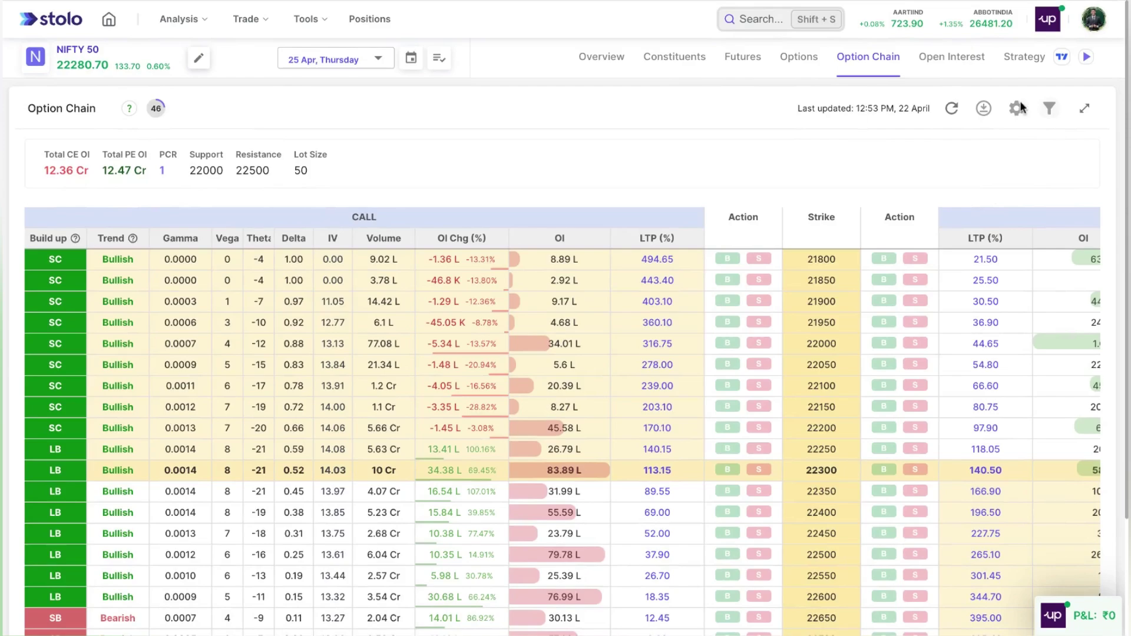
# Step: Switch off Gamma and Vega in Option Chain Settings and save the changes
pyautogui.click(1017, 108)
pyautogui.scroll(-2, 821, 339)
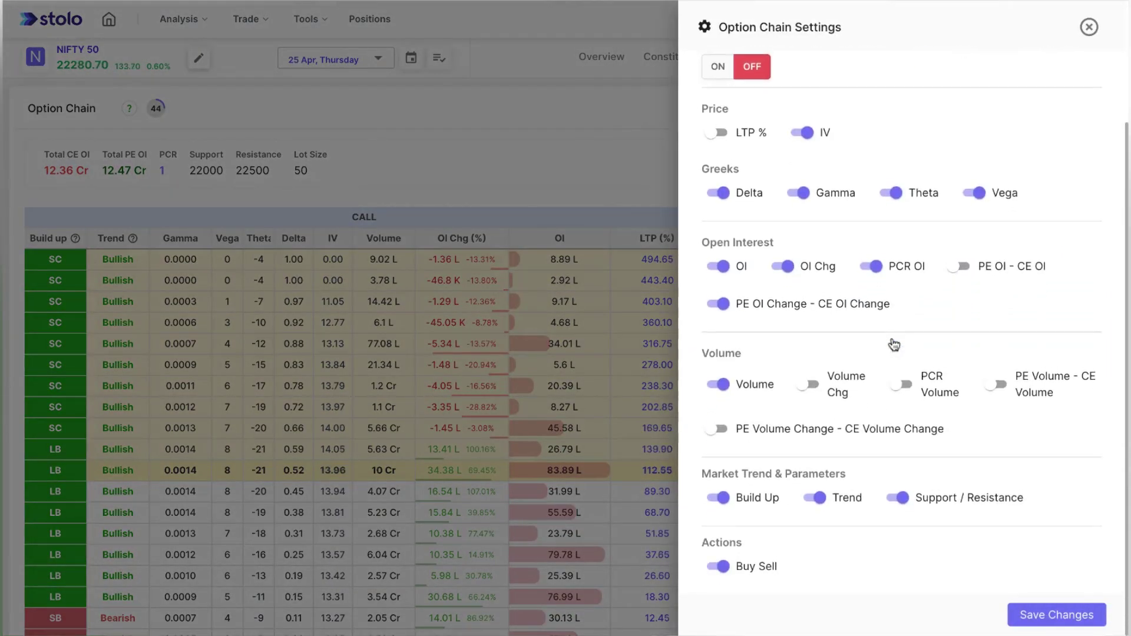
pyautogui.scroll(1, 894, 345)
pyautogui.scroll(-1, 894, 345)
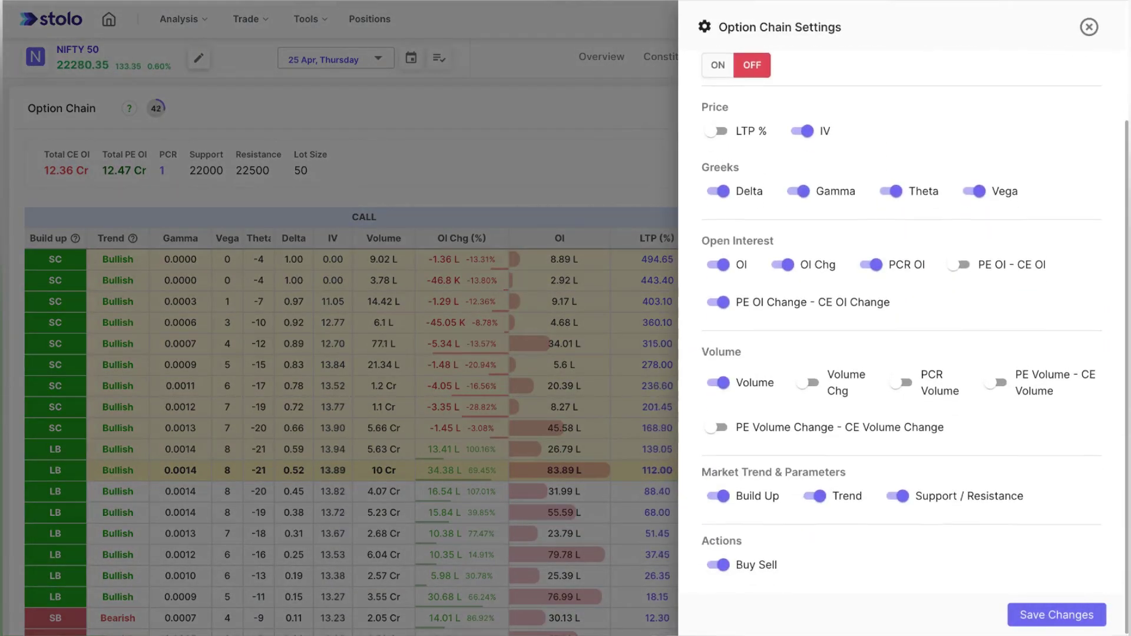
pyautogui.scroll(1, 816, 214)
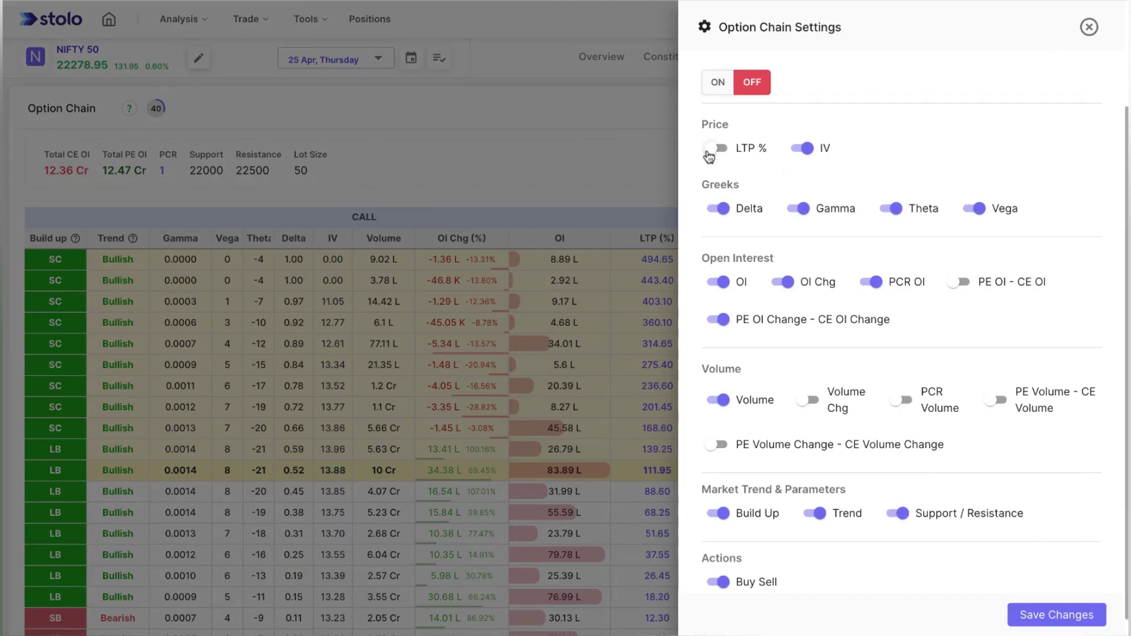
pyautogui.click(805, 213)
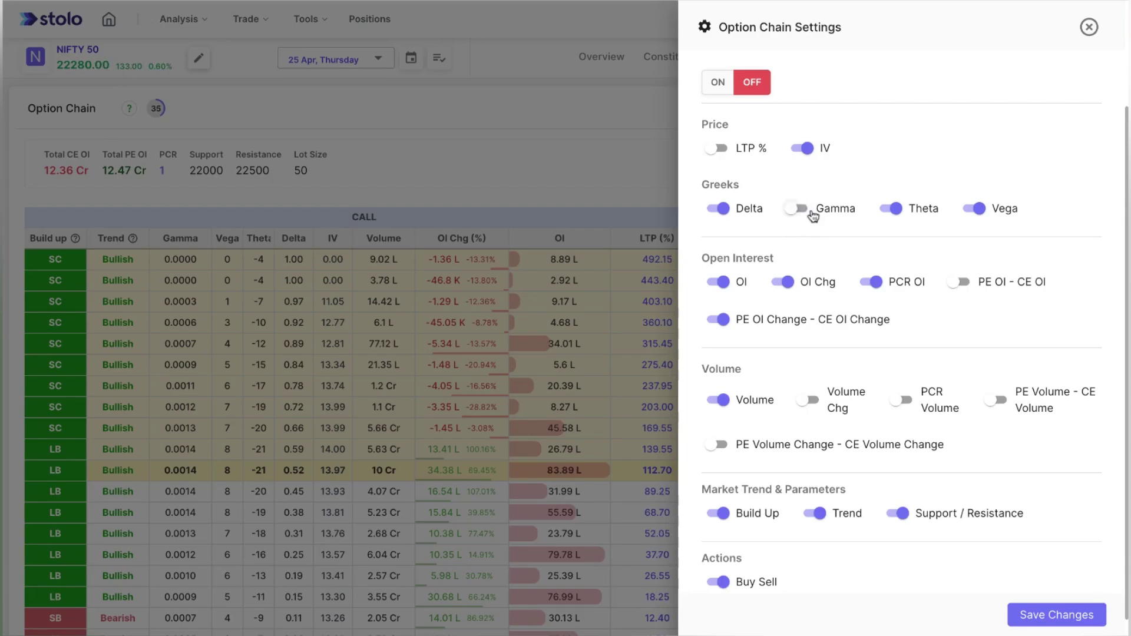
pyautogui.click(980, 210)
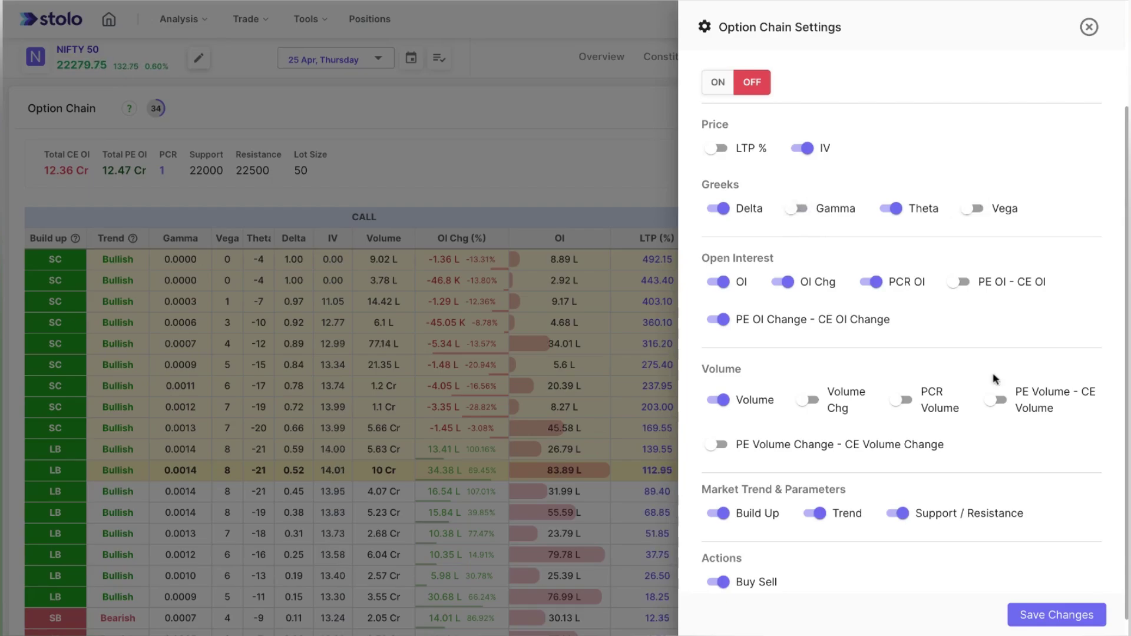
pyautogui.click(1026, 616)
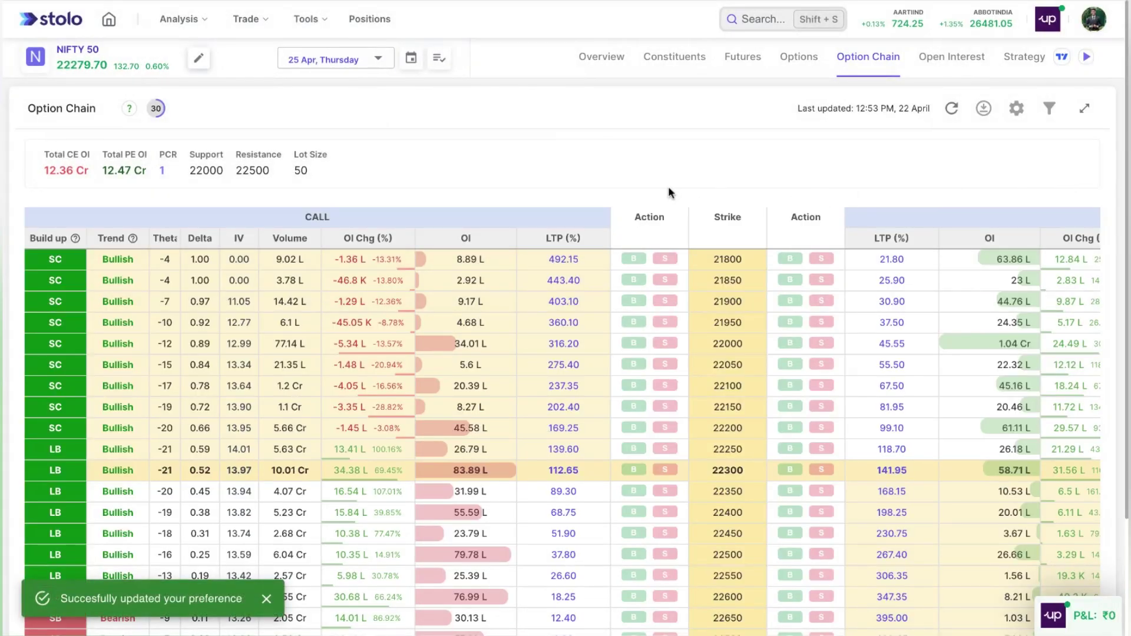
pyautogui.scroll(-1, 710, 408)
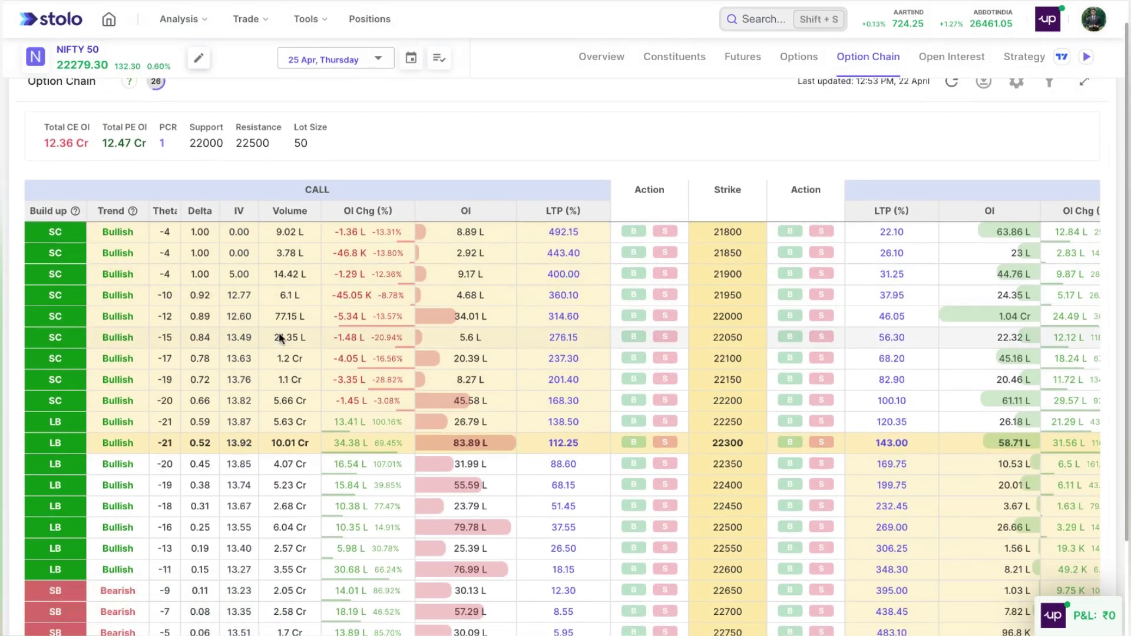
pyautogui.scroll(-3, 379, 398)
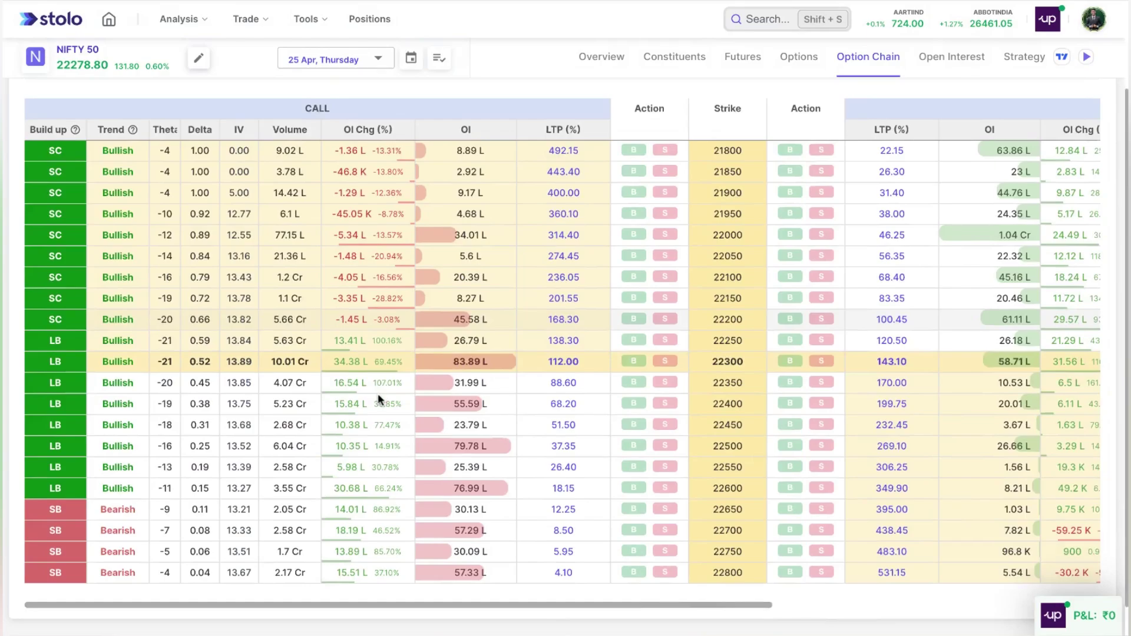
pyautogui.scroll(4, 379, 397)
pyautogui.scroll(1, 450, 245)
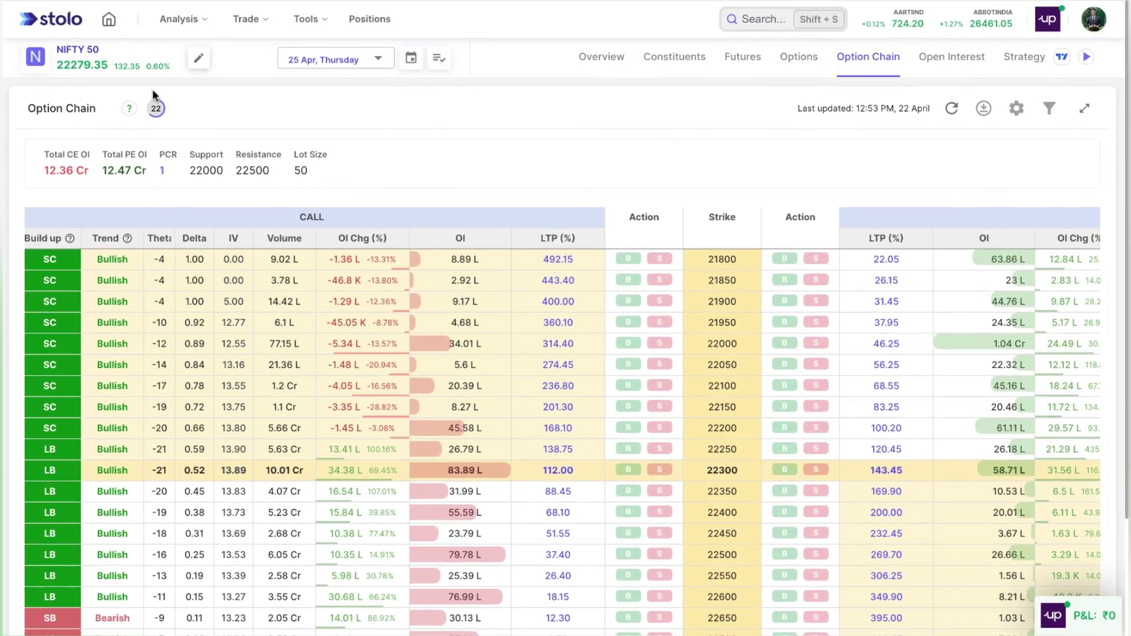
pyautogui.click(129, 110)
pyautogui.scroll(-8, 796, 384)
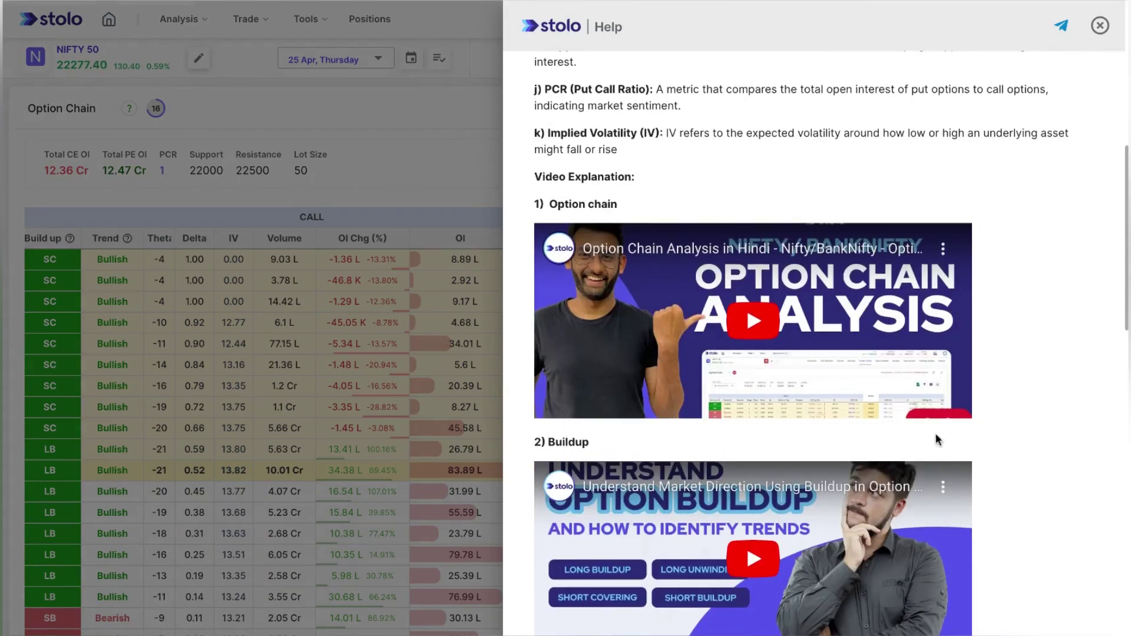
pyautogui.scroll(-3, 1023, 232)
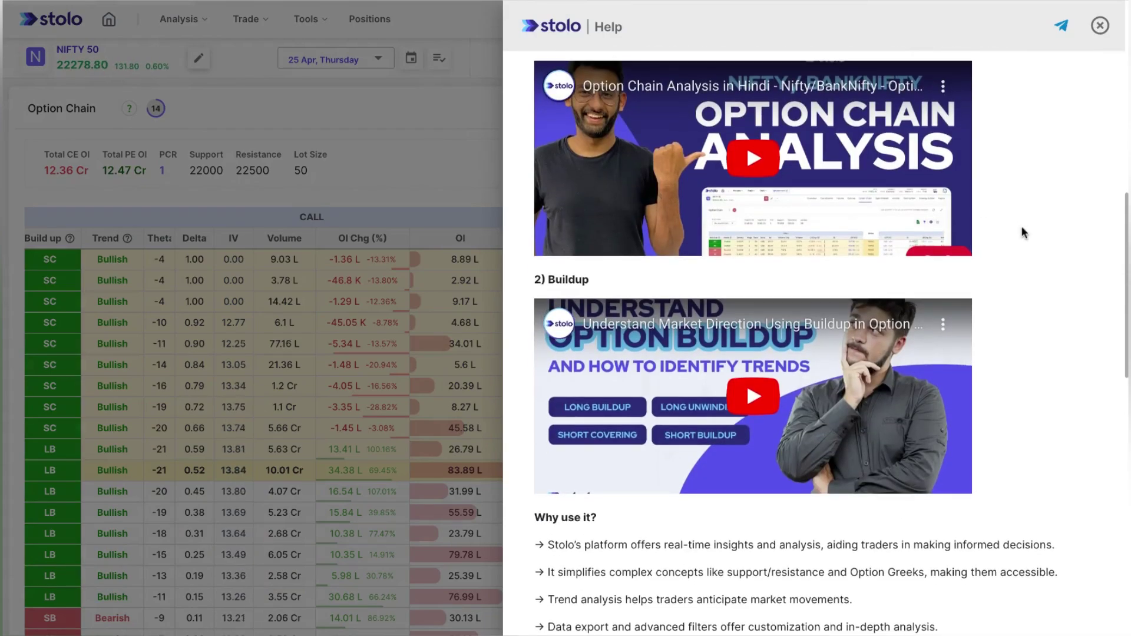
pyautogui.scroll(-3, 1023, 232)
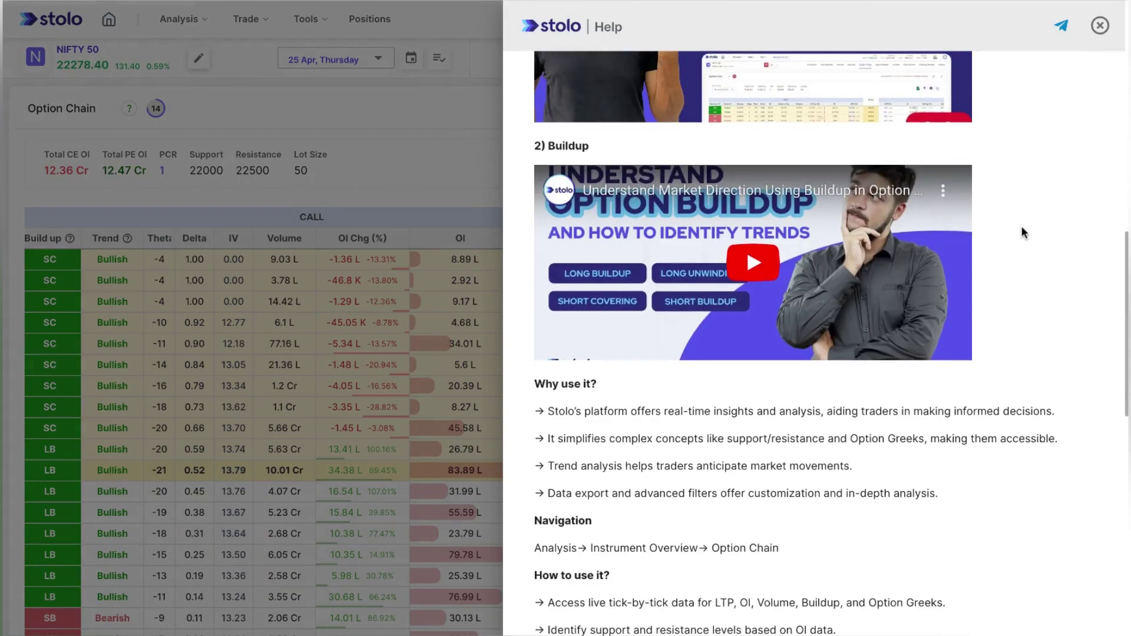
pyautogui.click(1101, 26)
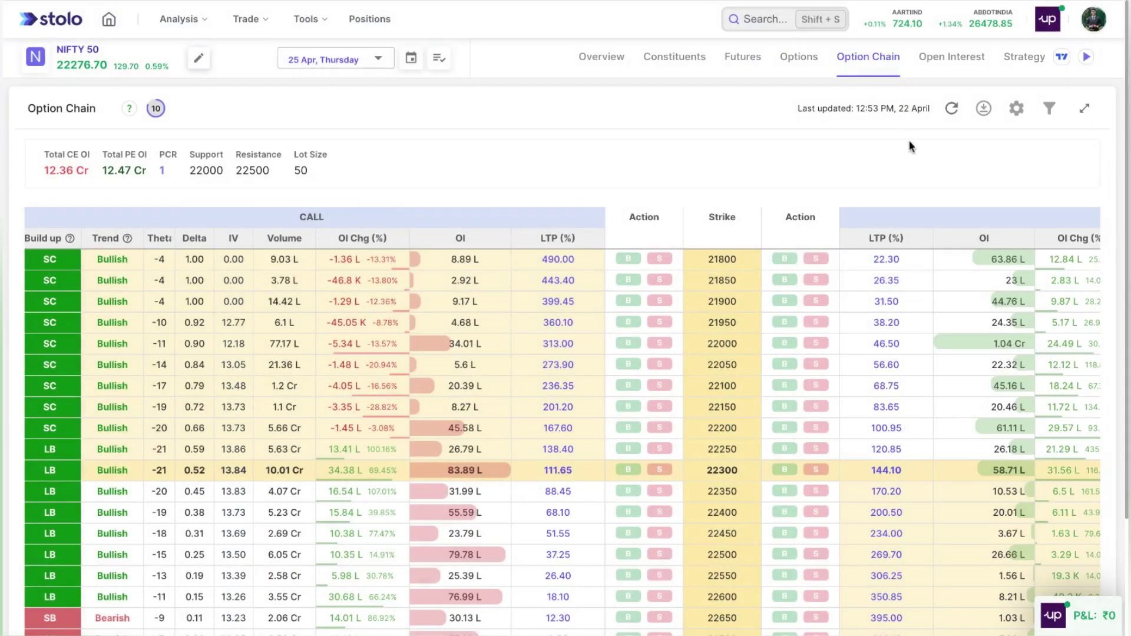
# Step: Scroll across the NIFTY 50 chain and back up to the header and summary bar
pyautogui.hscroll(2, 746, 470)
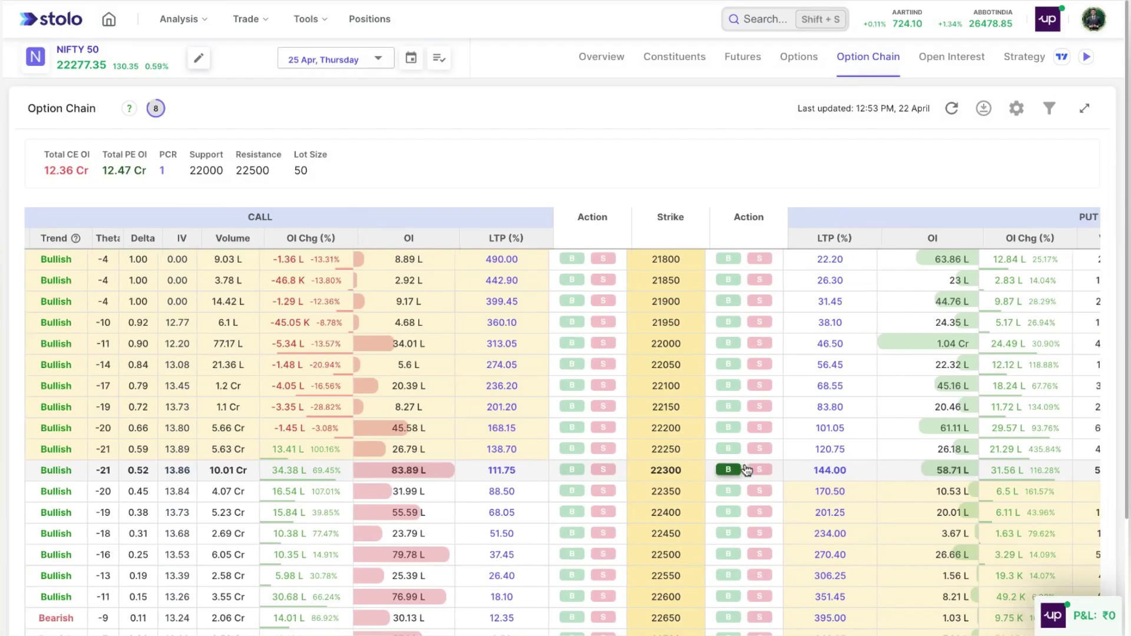
pyautogui.scroll(-1, 678, 495)
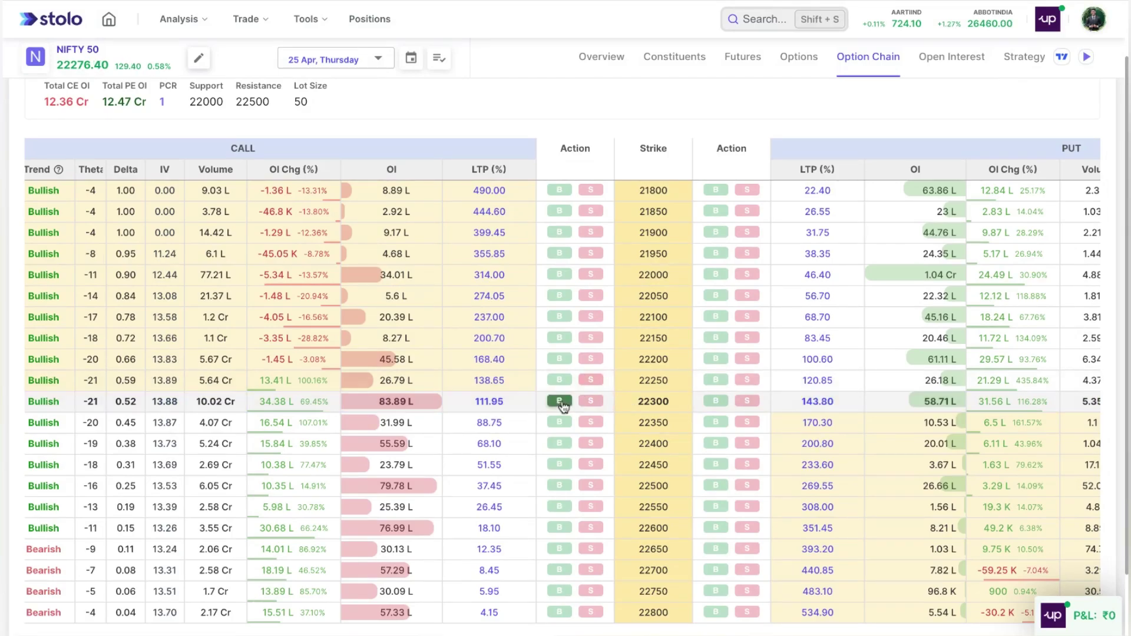
pyautogui.hscroll(-2, 550, 404)
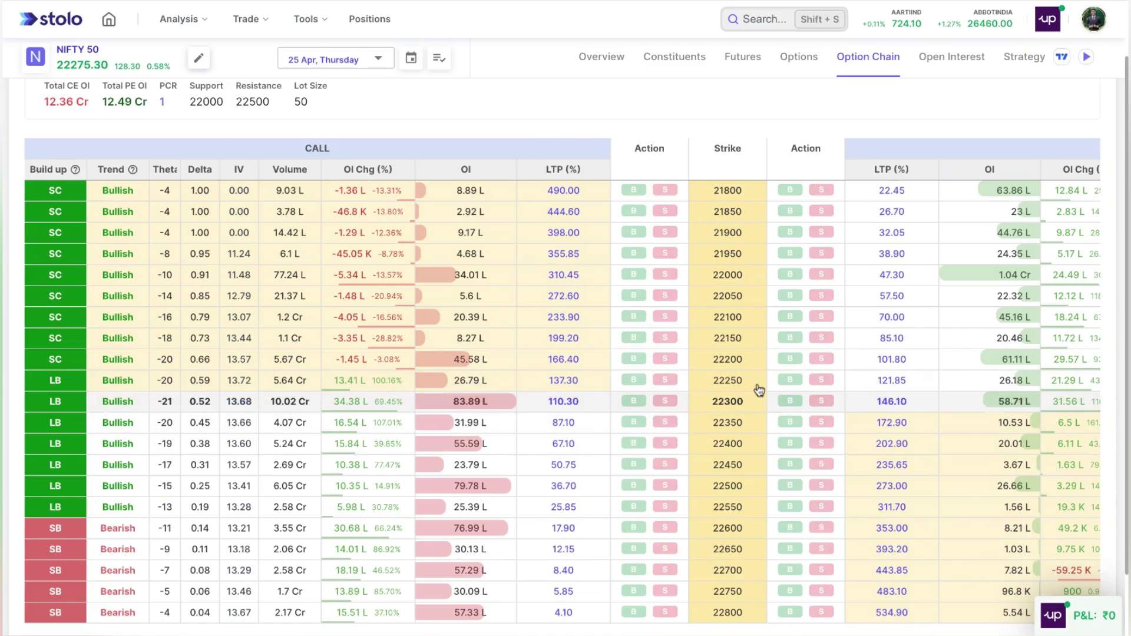
pyautogui.scroll(2, 772, 330)
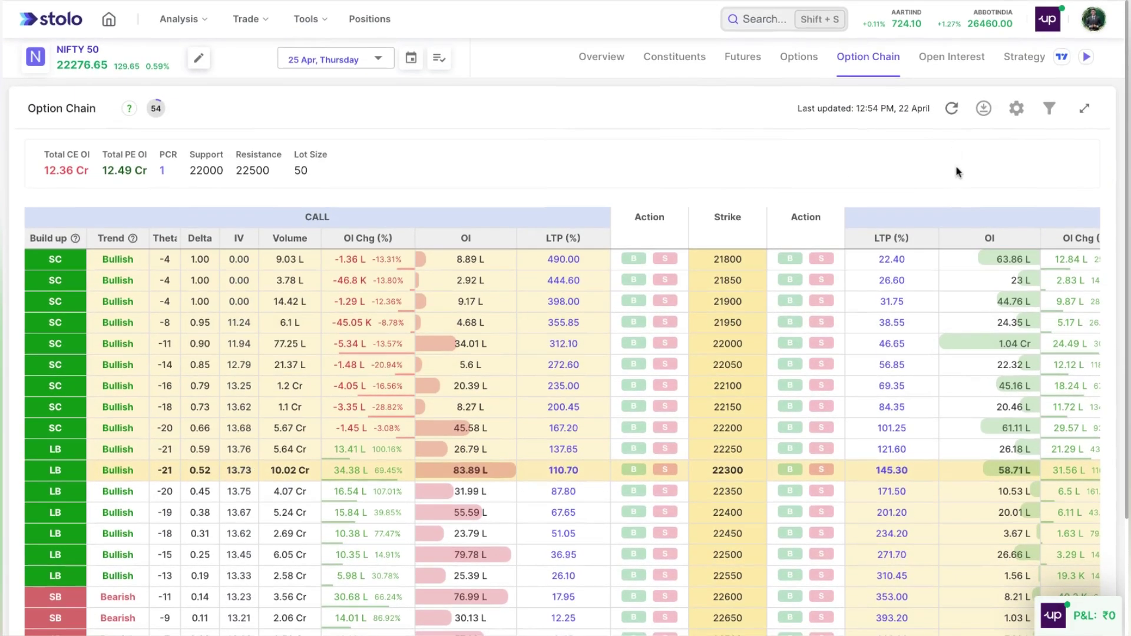
# Step: Enable the Buy Sell toggle under Actions in Option Chain Settings and save
pyautogui.click(1017, 108)
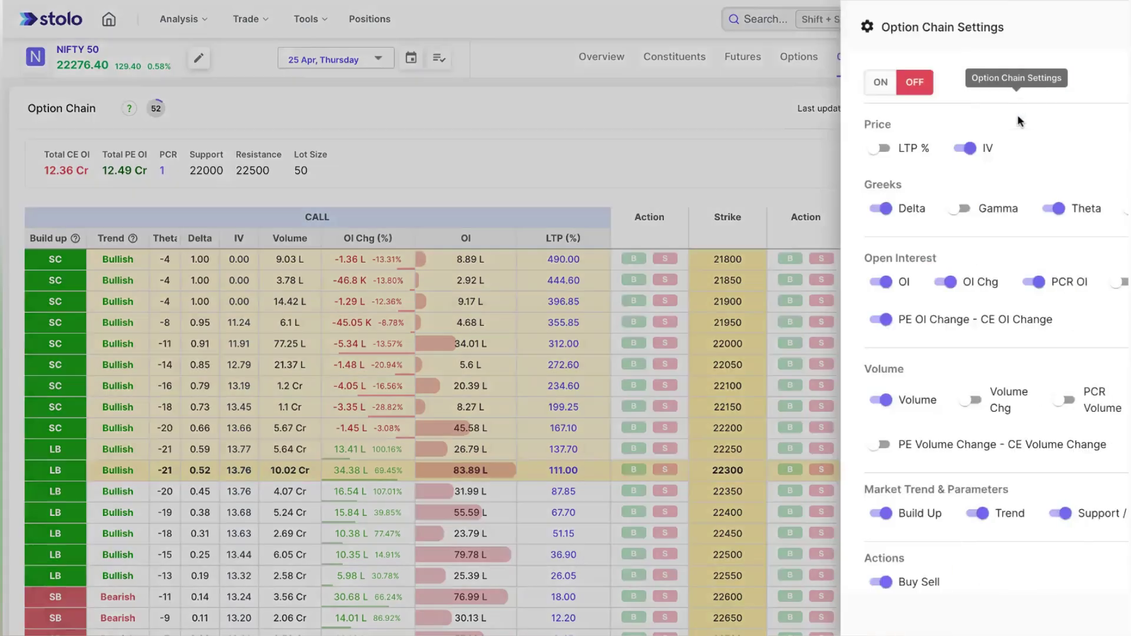
pyautogui.scroll(-1, 942, 295)
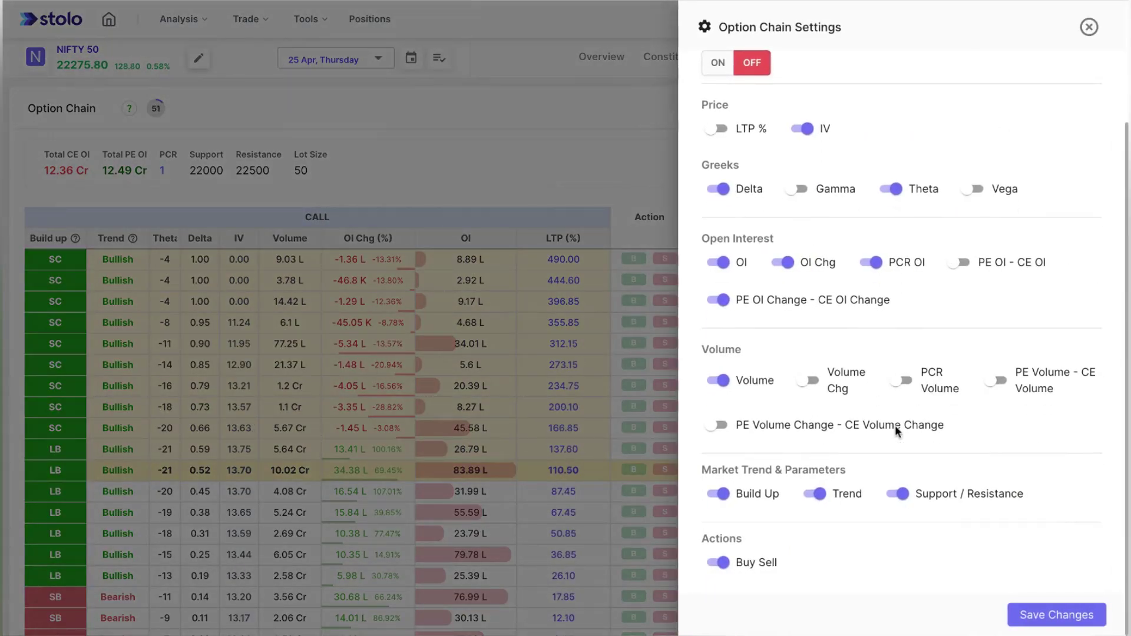
pyautogui.click(717, 565)
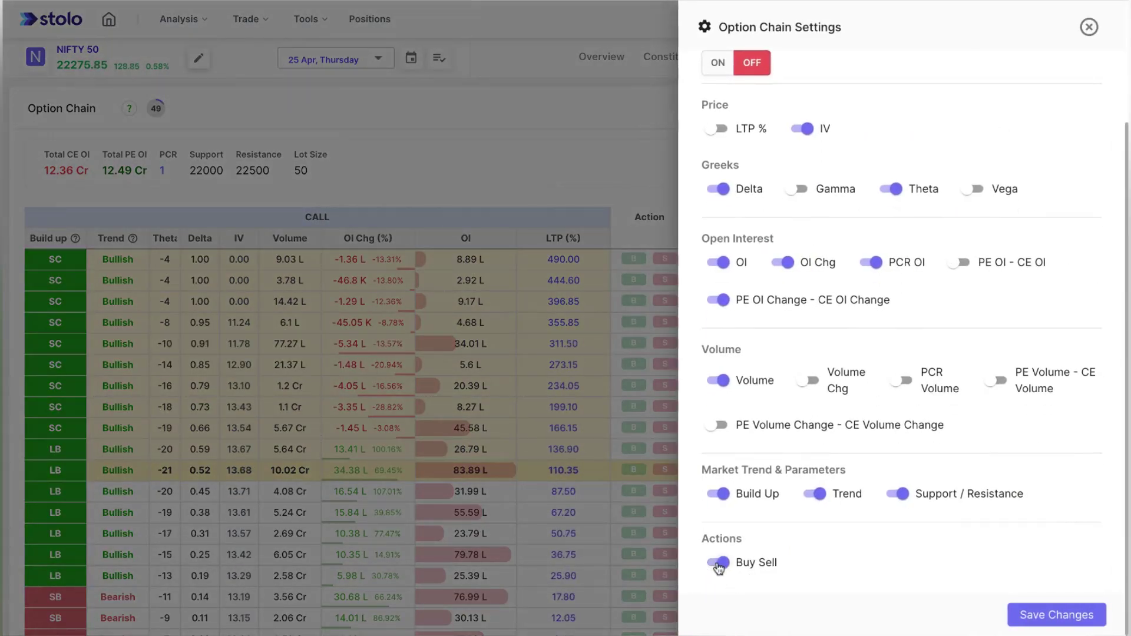
pyautogui.click(1041, 616)
pyautogui.scroll(-1, 726, 432)
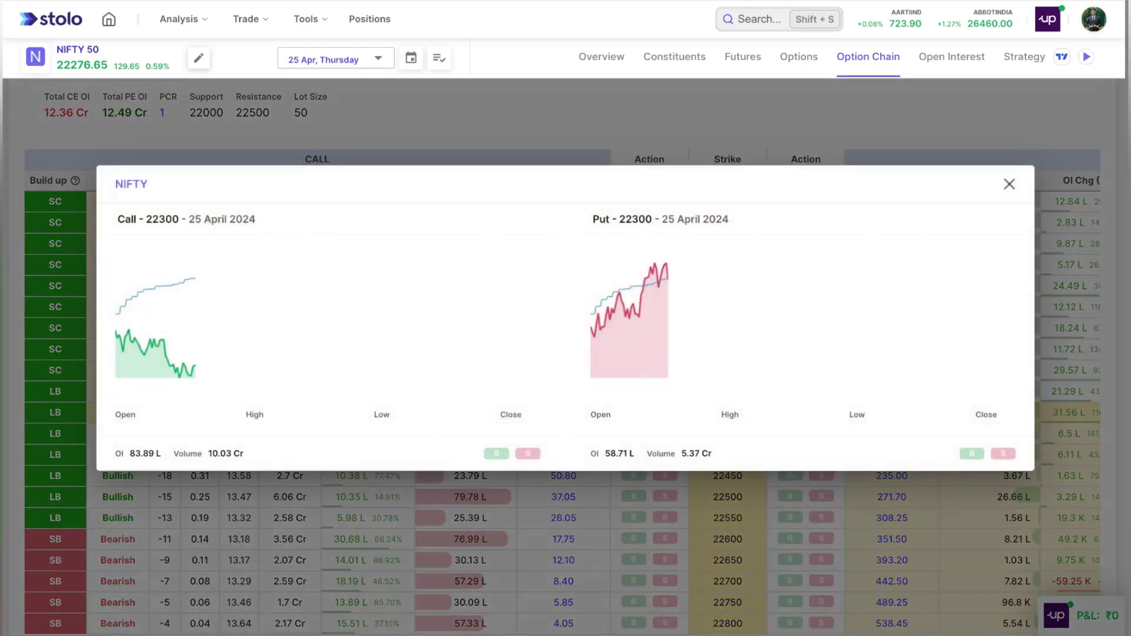
pyautogui.click(727, 412)
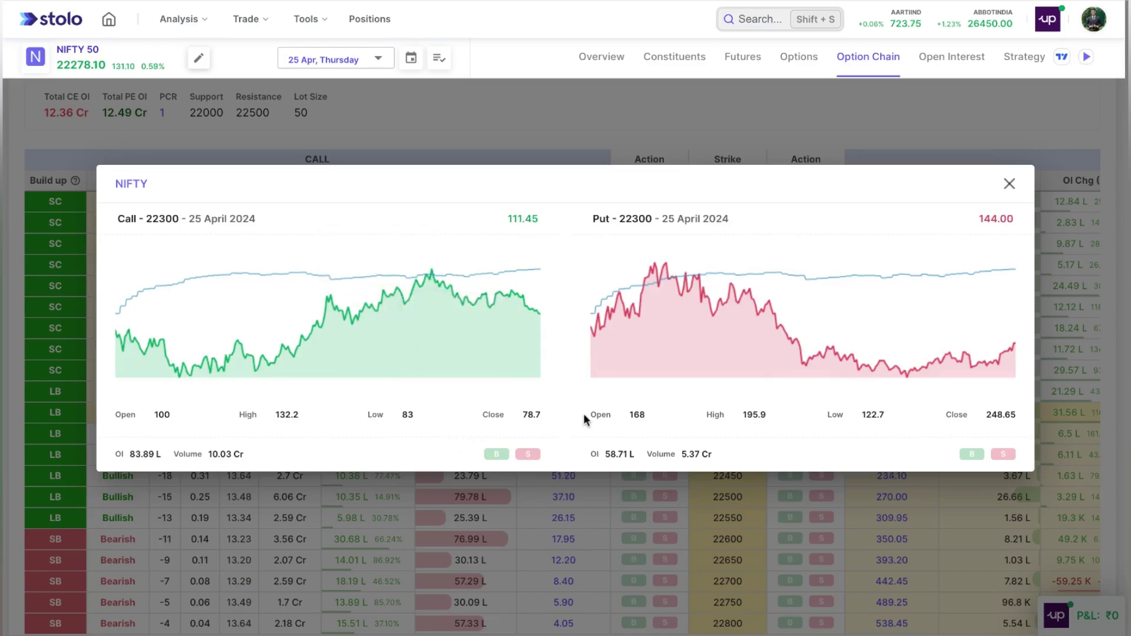
pyautogui.click(507, 457)
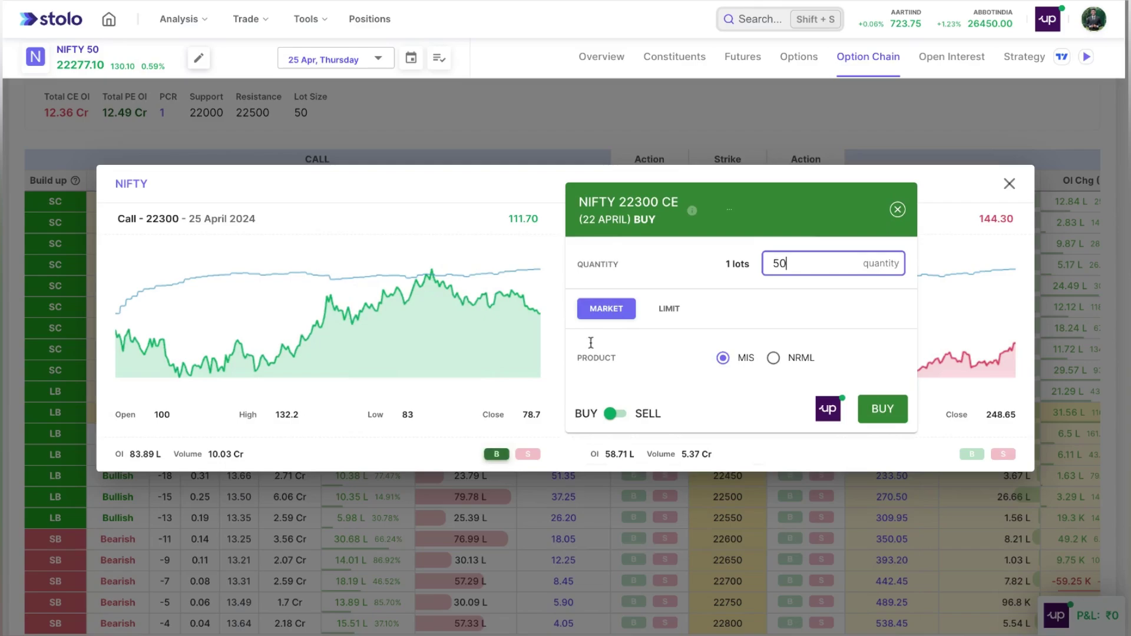
pyautogui.click(897, 209)
pyautogui.click(1011, 184)
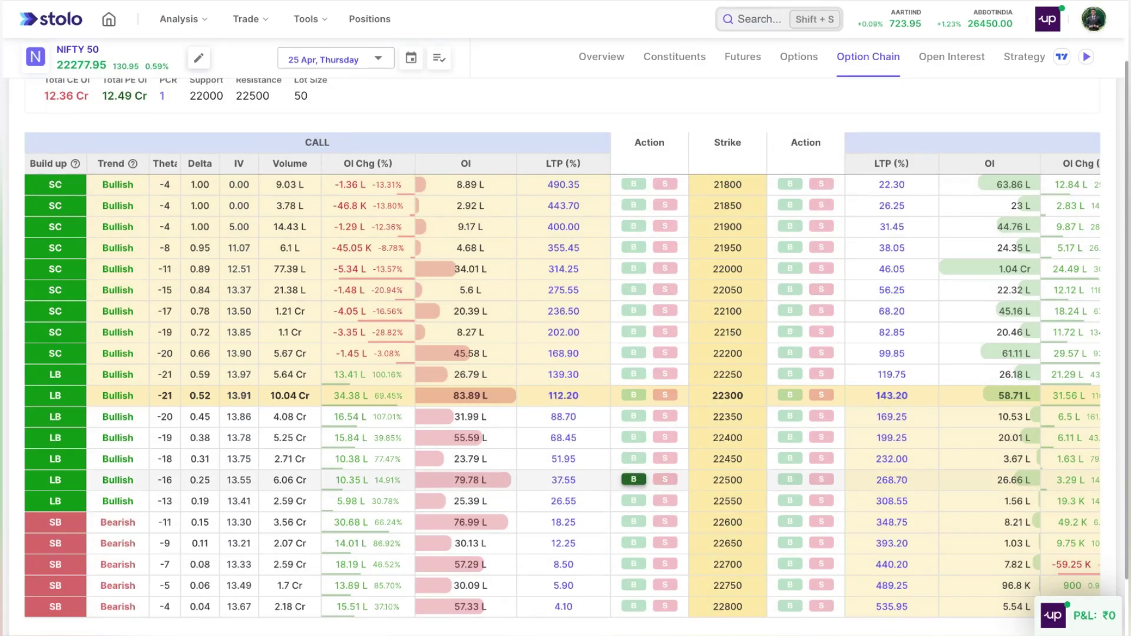
# Step: Buy 100 NIFTY 22500 CE at market and check it in Positions
pyautogui.click(634, 479)
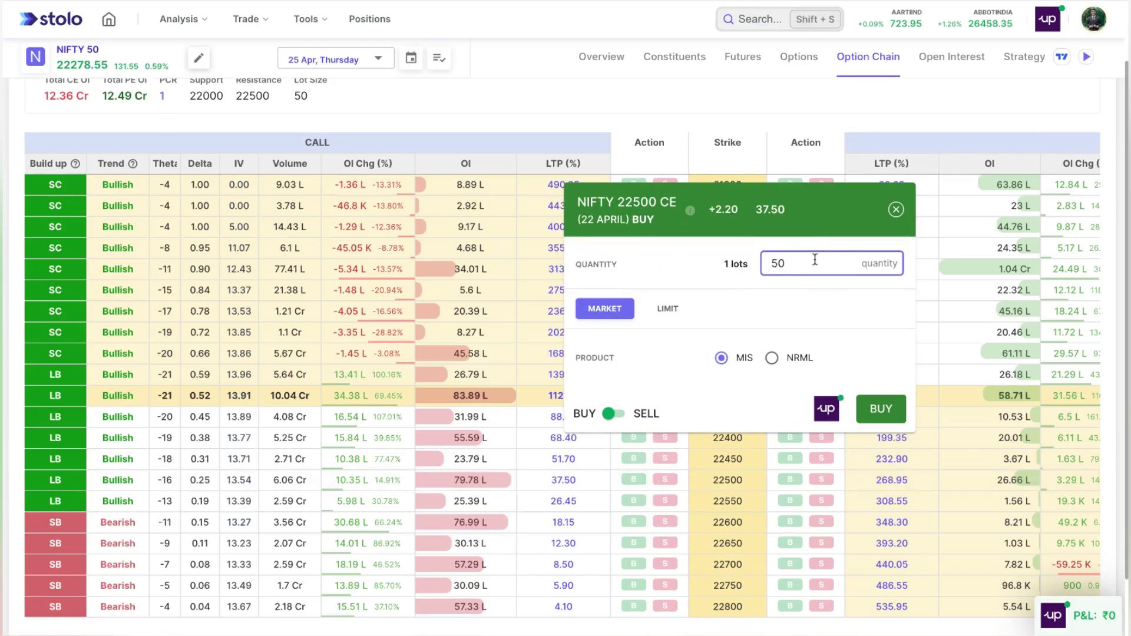
pyautogui.press('BackSpace')
pyautogui.write('100')
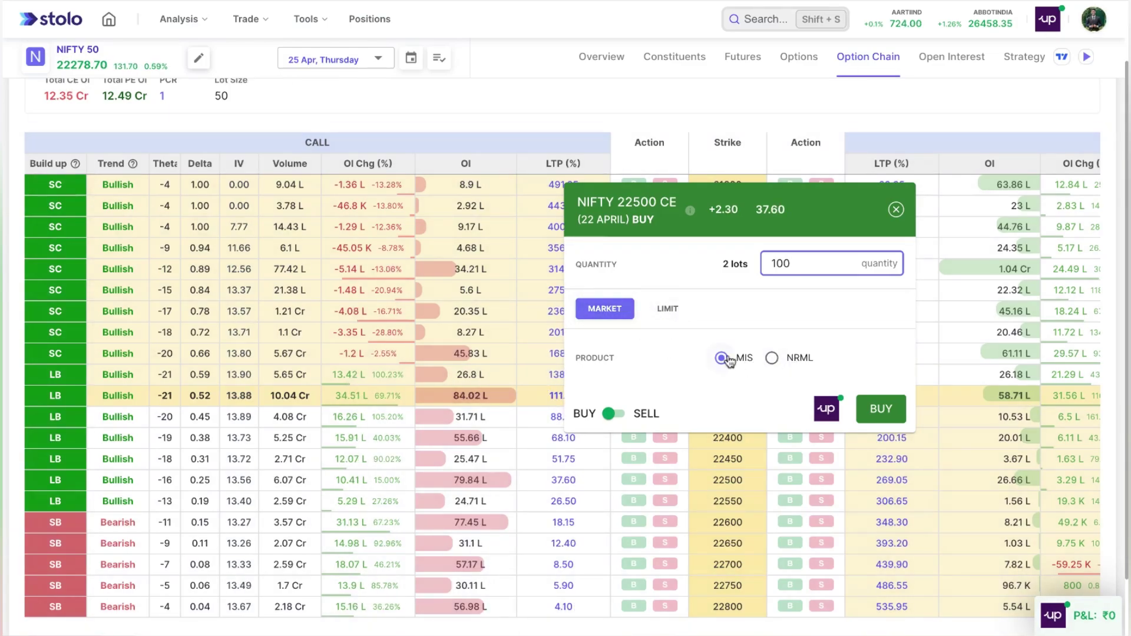
pyautogui.click(892, 418)
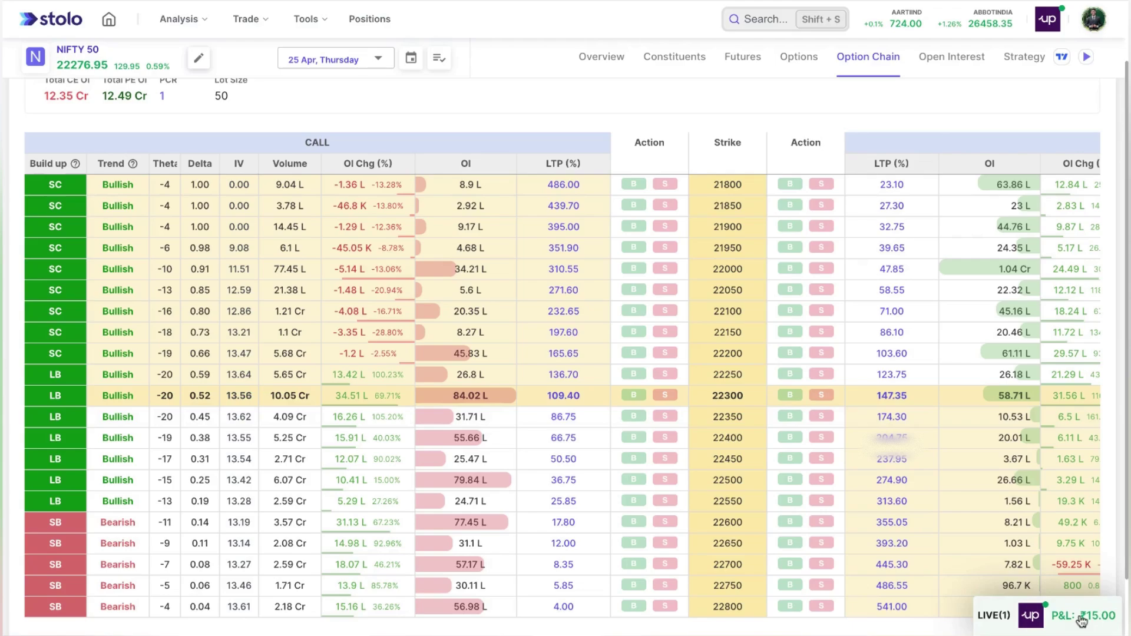
pyautogui.click(1082, 619)
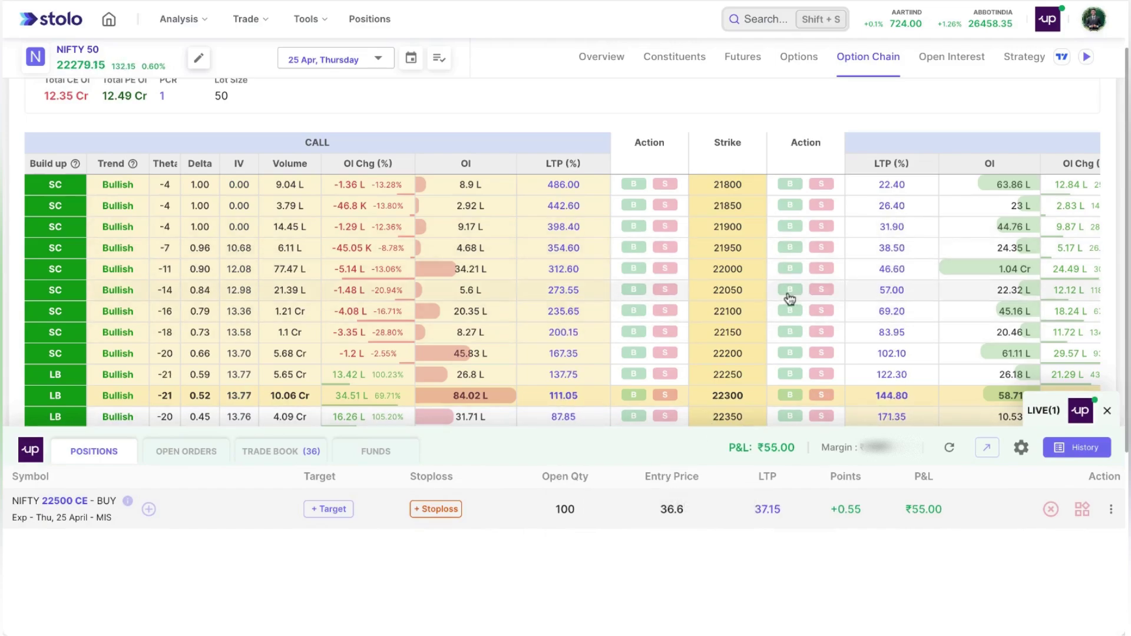
# Step: Buy 100 NIFTY 21950 PE and view both buys in the Trade Book
pyautogui.click(796, 247)
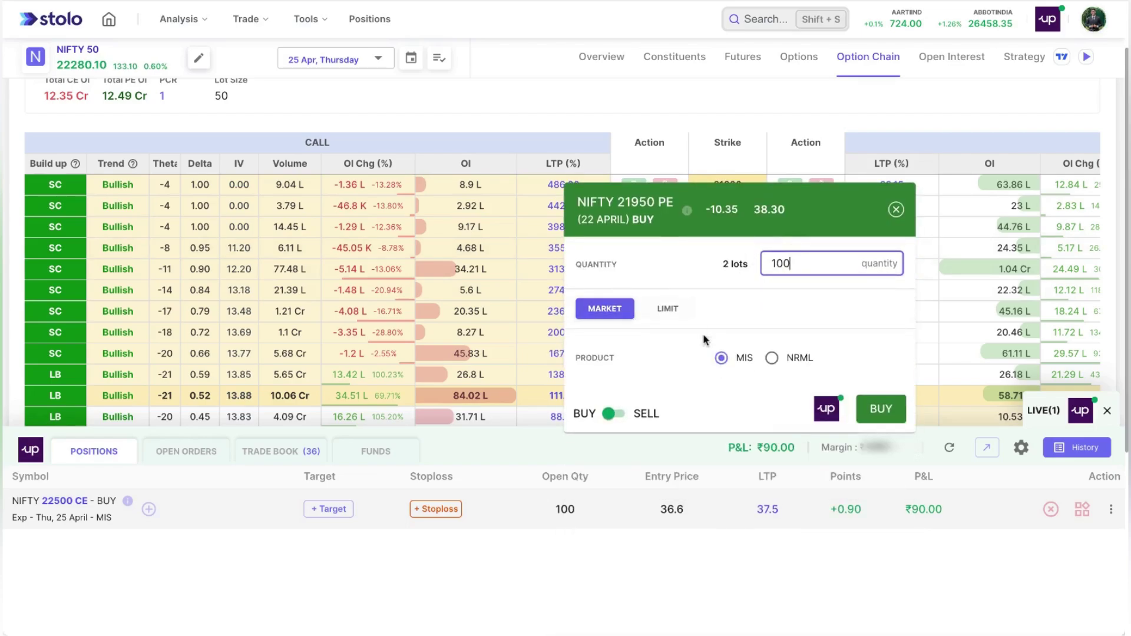
pyautogui.click(882, 413)
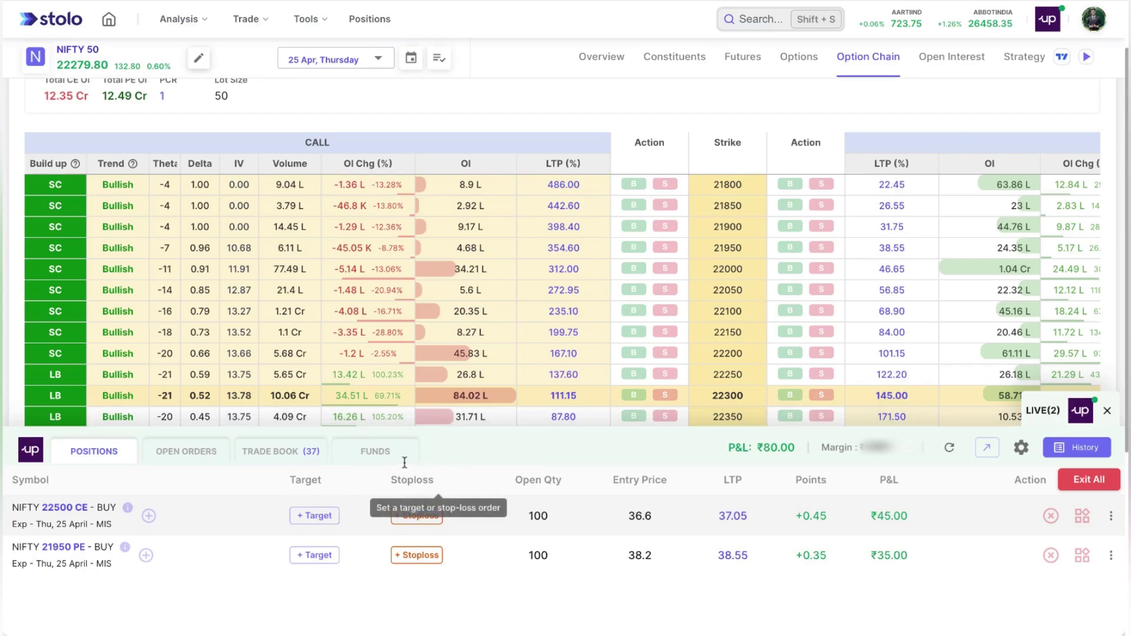
pyautogui.click(306, 452)
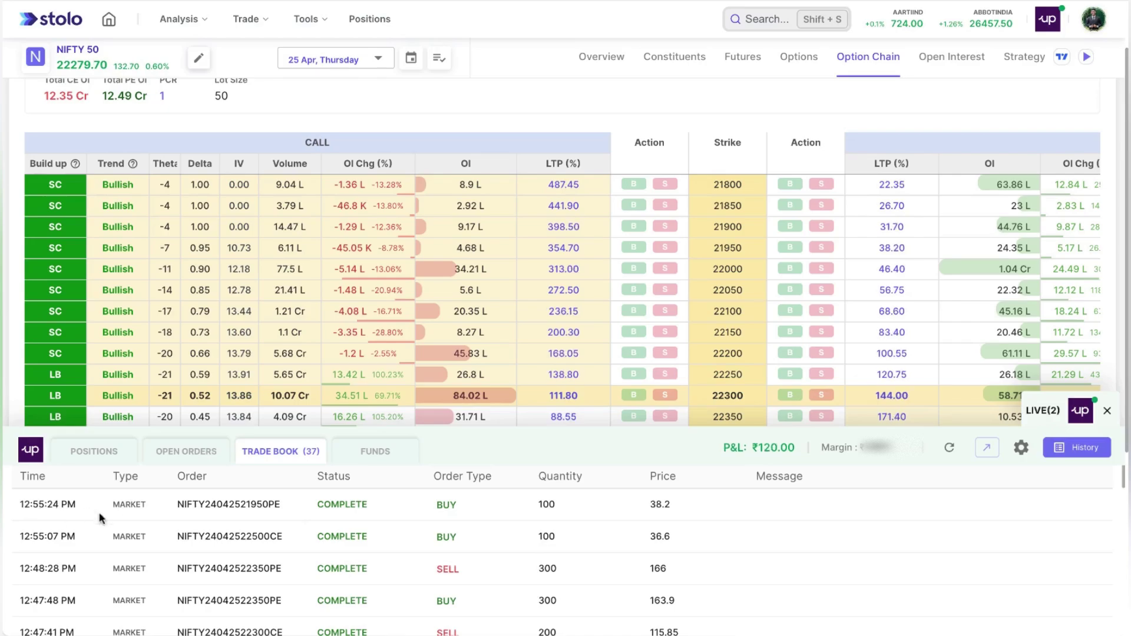
pyautogui.moveTo(242, 503); pyautogui.dragTo(276, 504)
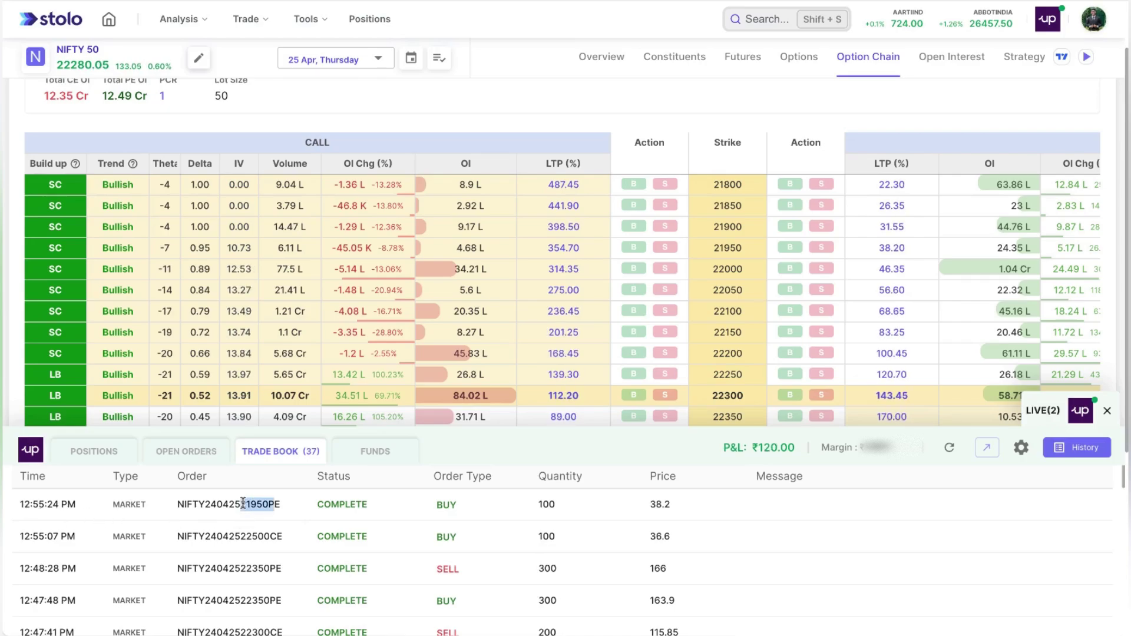
pyautogui.click(265, 503)
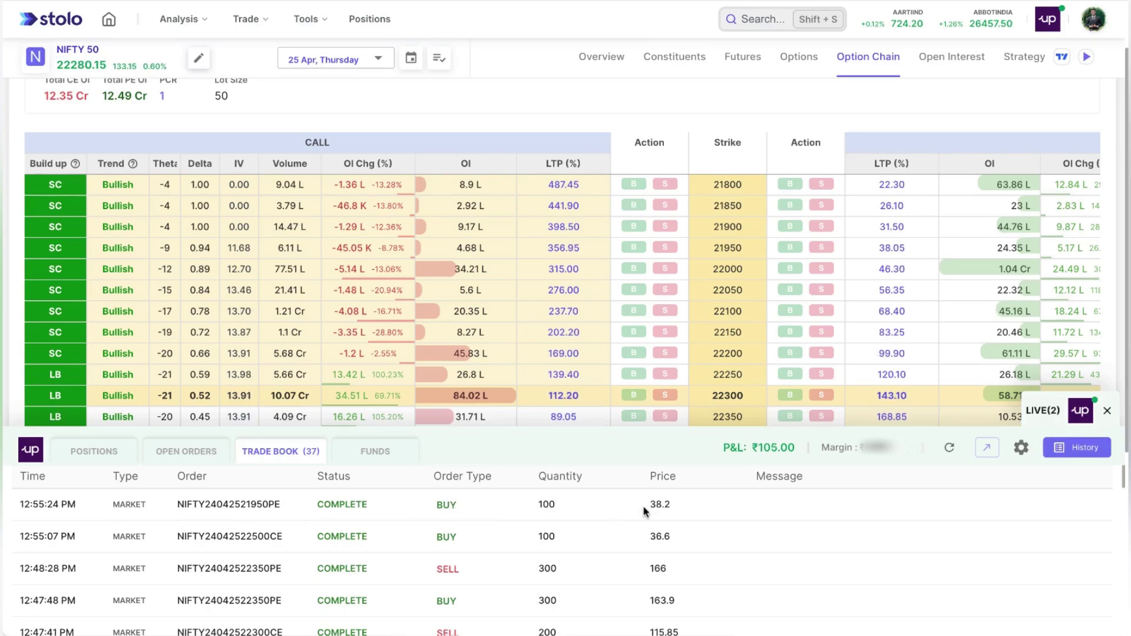
pyautogui.moveTo(672, 505); pyautogui.dragTo(649, 508)
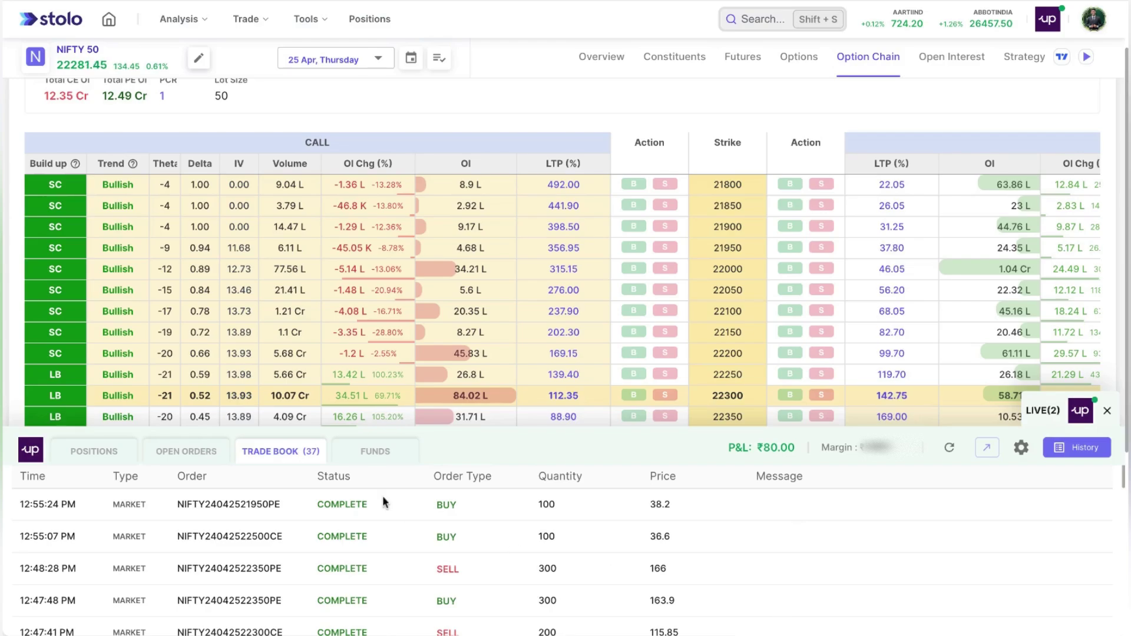
# Step: Place a 50-quantity LIMIT buy for NIFTY 22300 CE at price 10
pyautogui.click(180, 453)
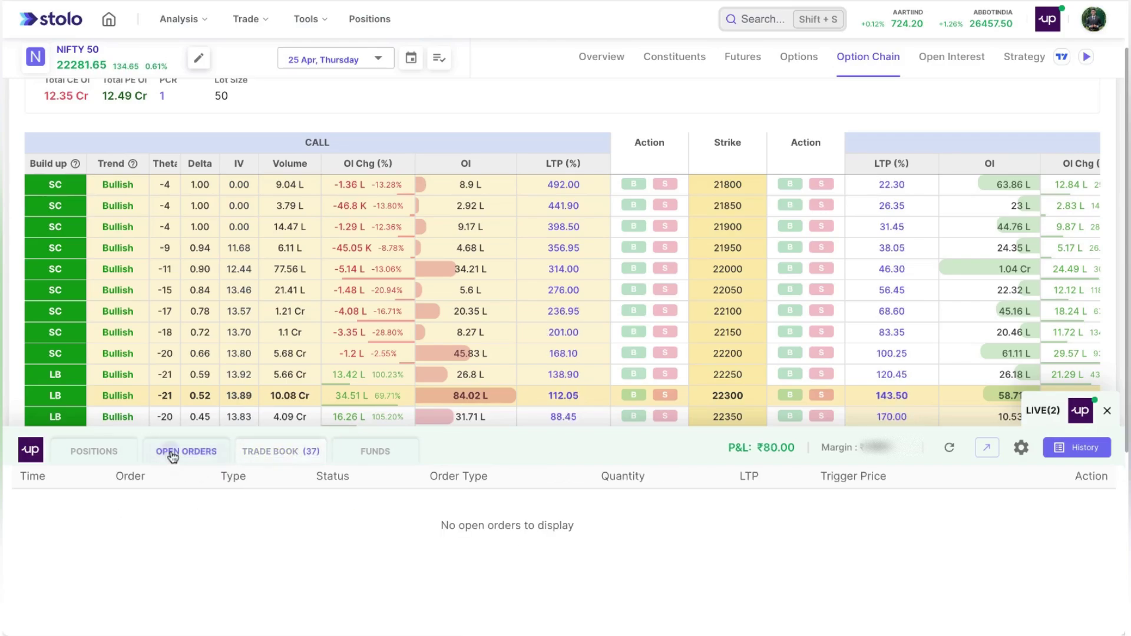
pyautogui.scroll(-5, 382, 337)
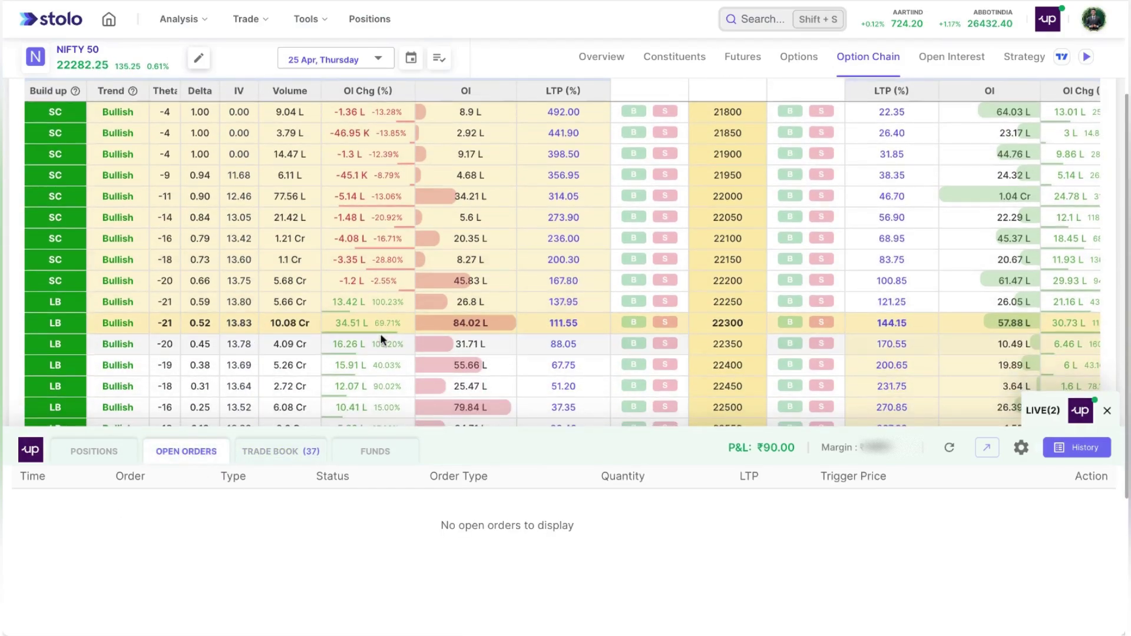
pyautogui.scroll(1, 581, 263)
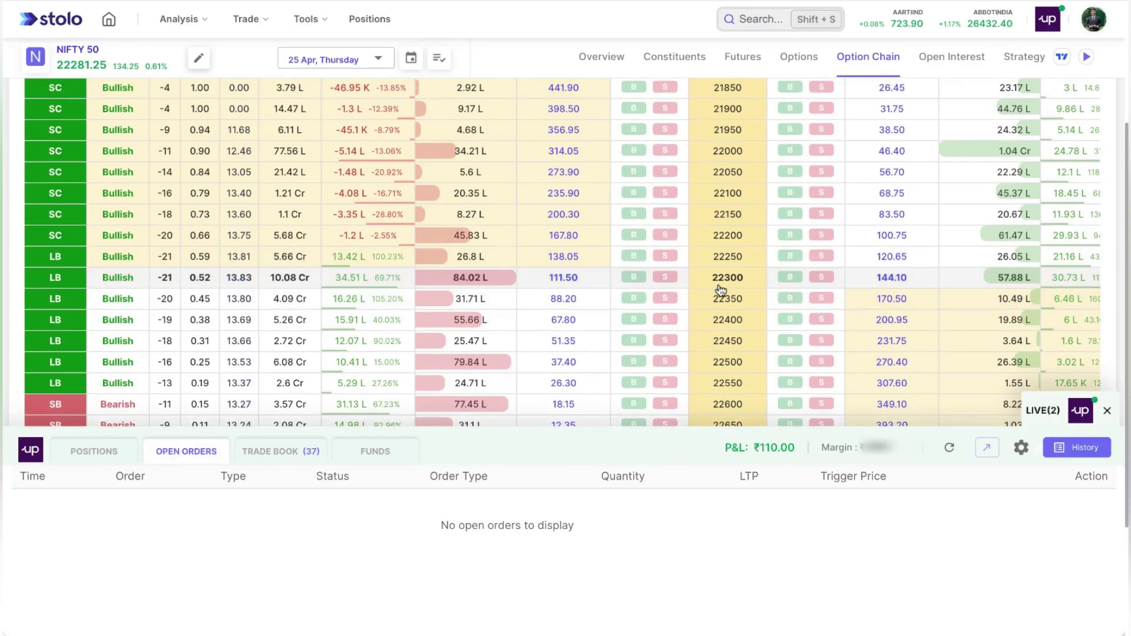
pyautogui.click(634, 278)
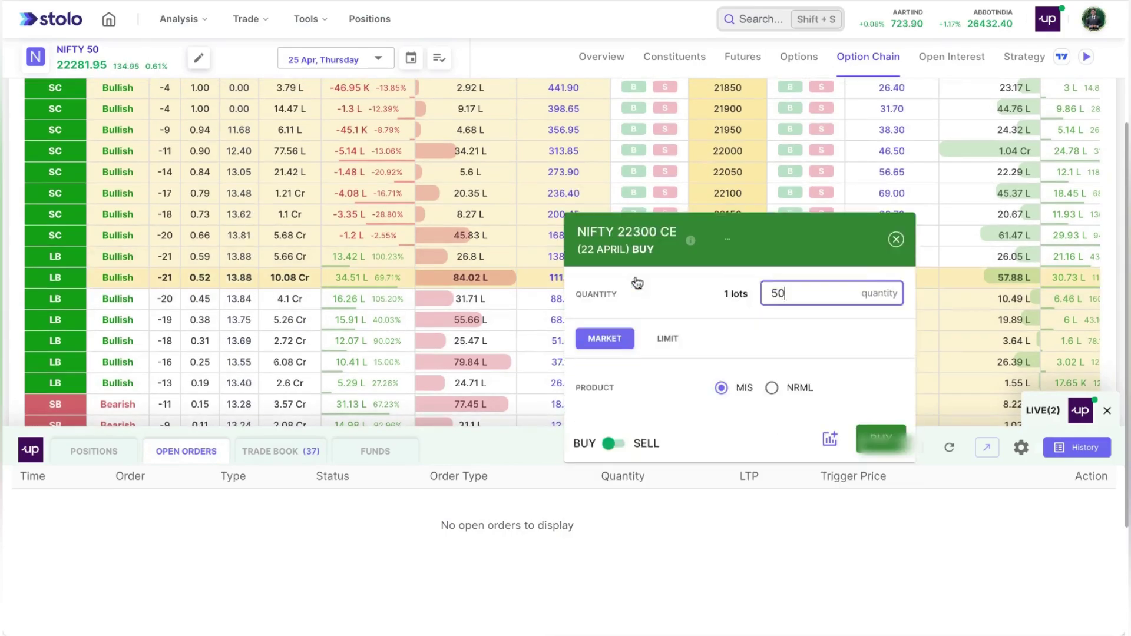
pyautogui.click(673, 309)
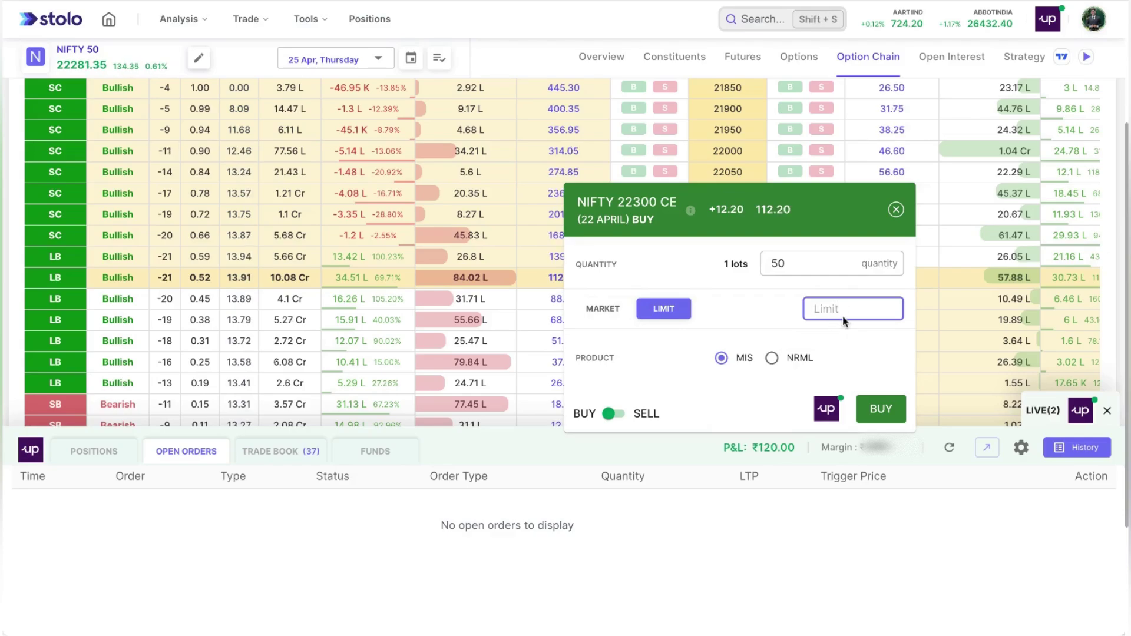
pyautogui.write('10')
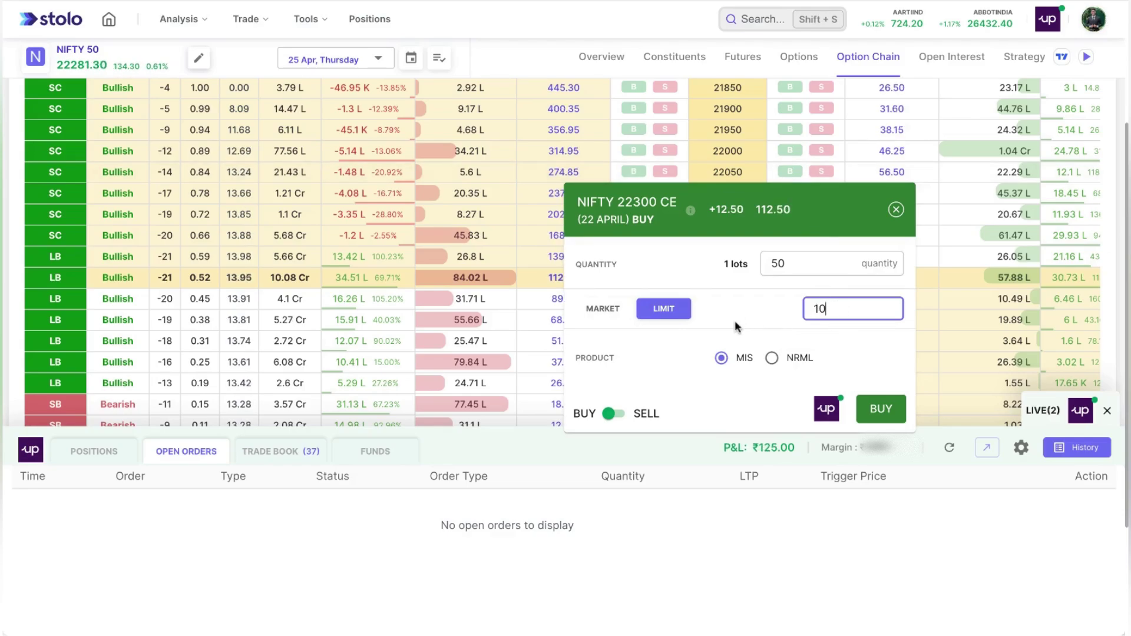
pyautogui.click(882, 409)
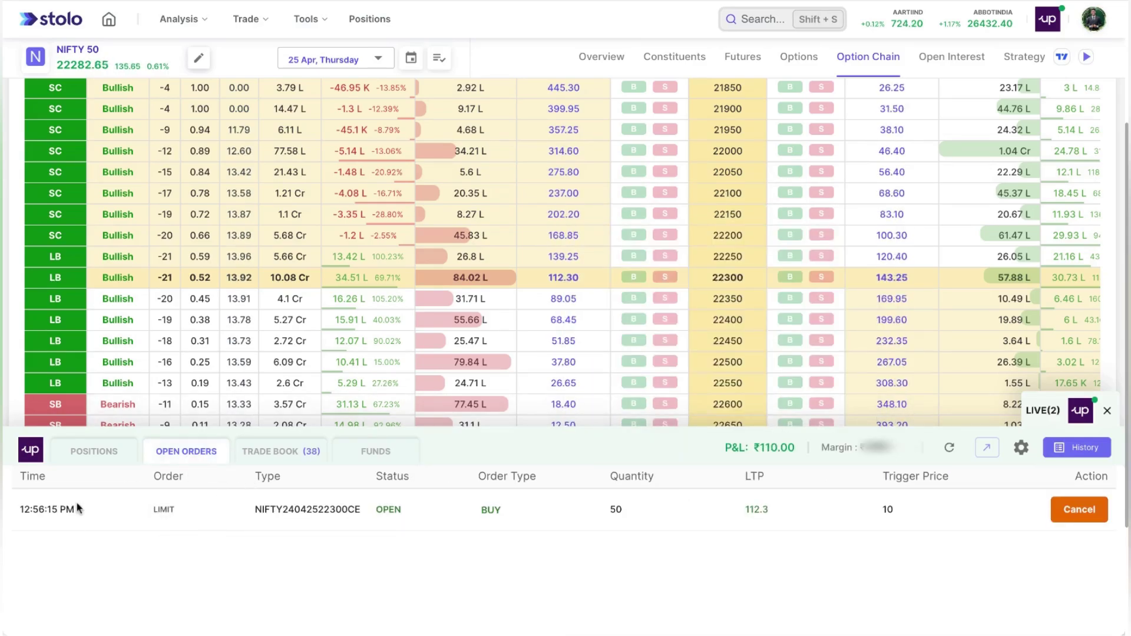
# Step: Cancel the pending 22300 CE limit order from Open Orders
pyautogui.click(91, 457)
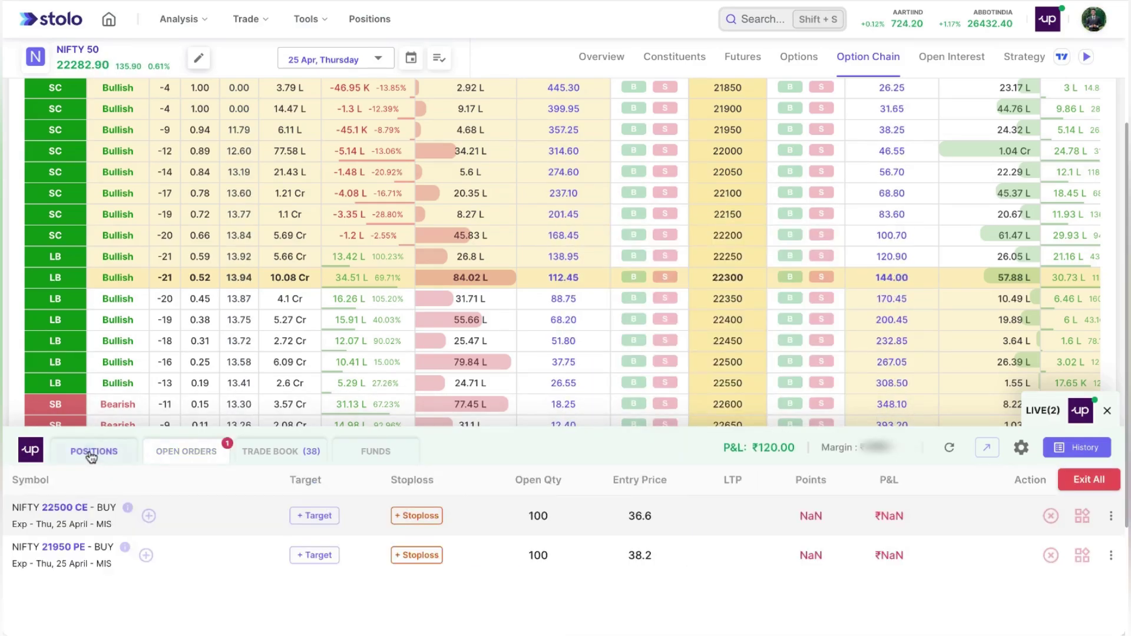
pyautogui.click(182, 455)
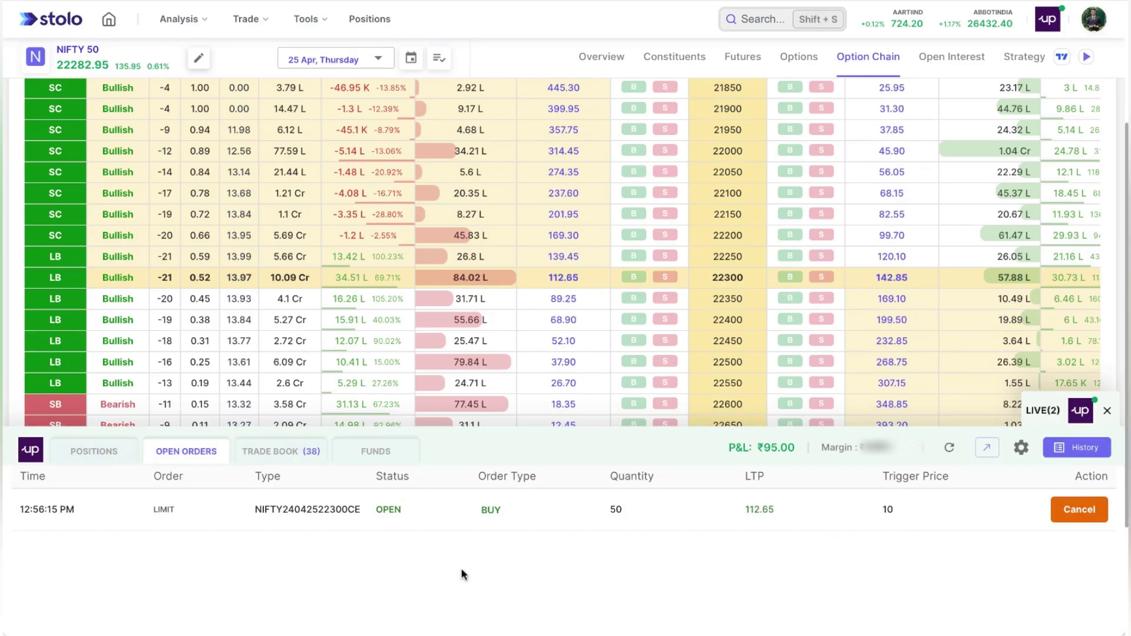
pyautogui.click(1075, 518)
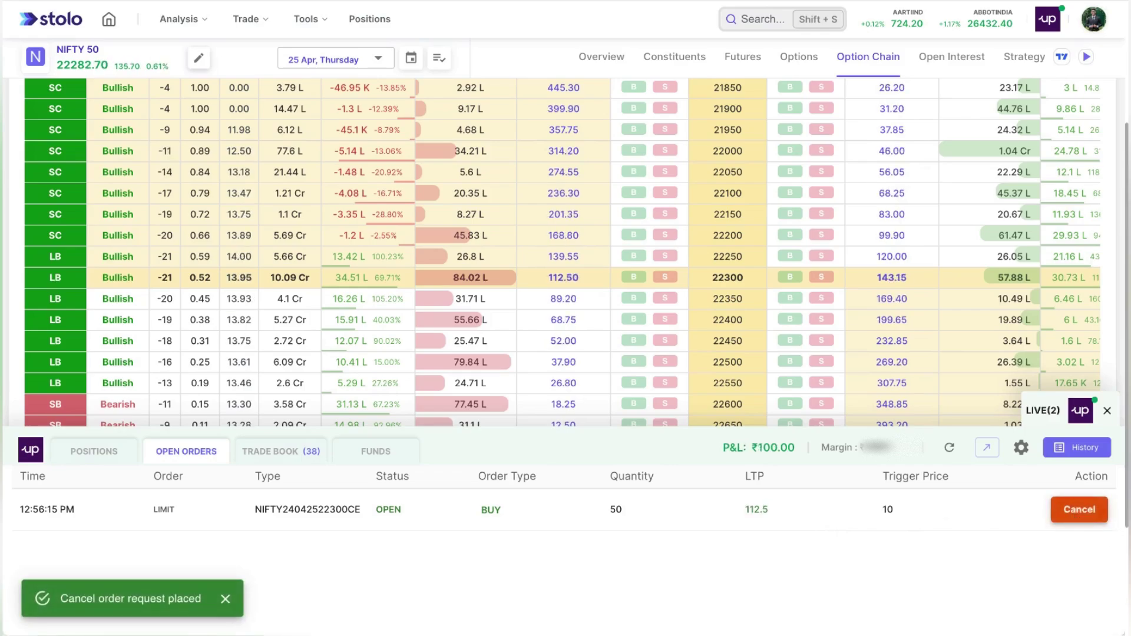
# Step: Return to the current positions and view, then close, the NIFTY 22500 CE price chart
pyautogui.click(95, 459)
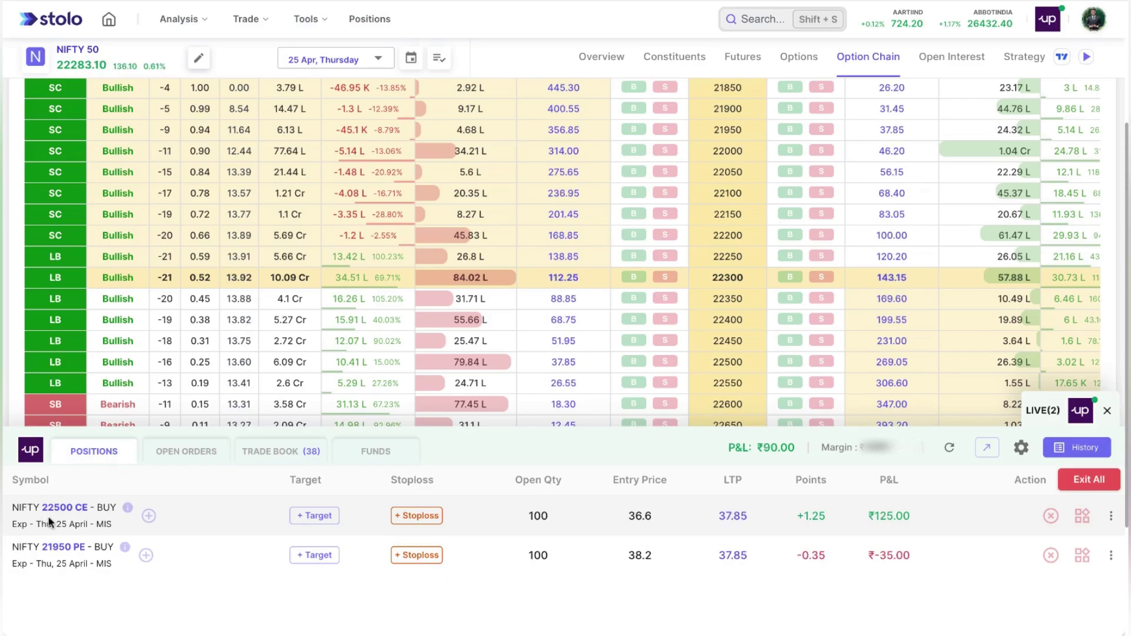
pyautogui.click(128, 511)
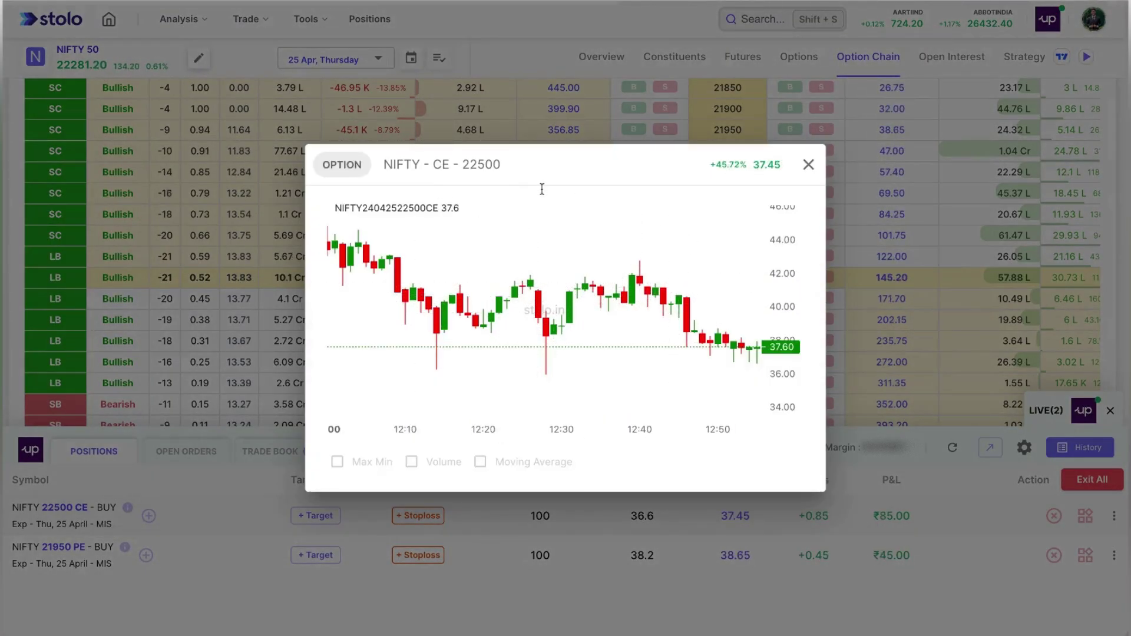
pyautogui.click(807, 165)
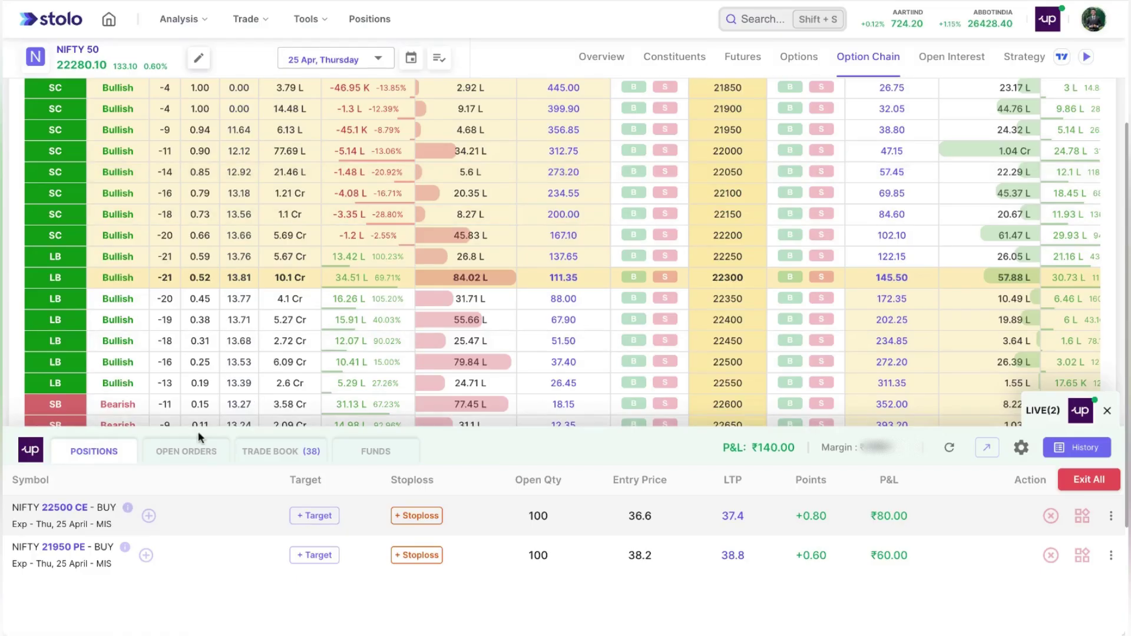
# Step: Open and dismiss the 22500 CE add-quantity and 22300 CE buy orders without placing them
pyautogui.click(149, 516)
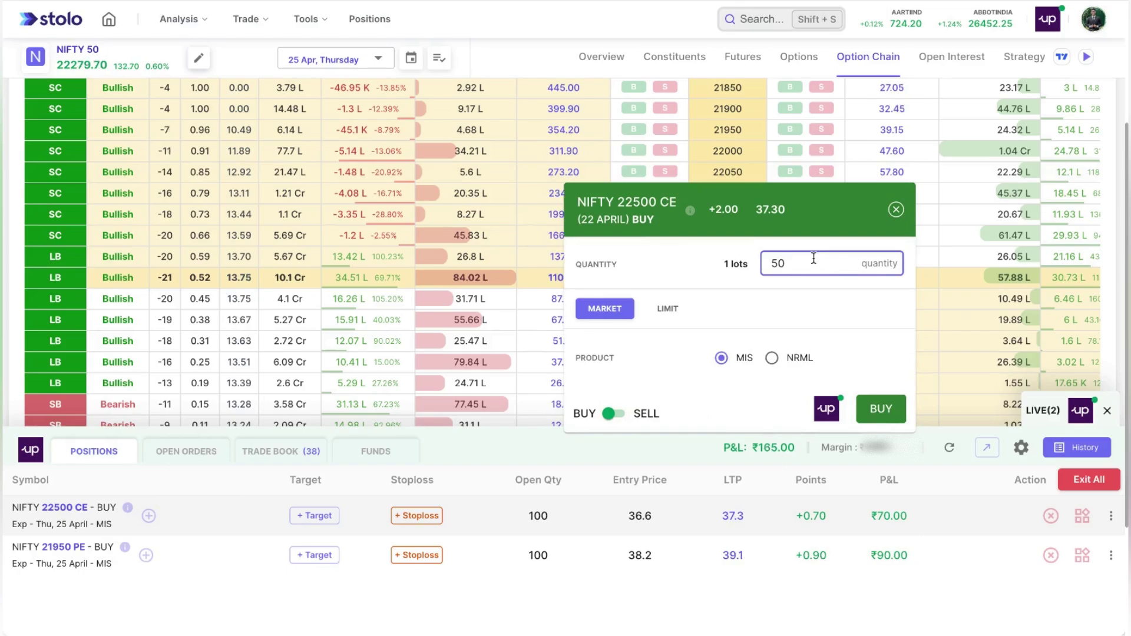
pyautogui.click(897, 211)
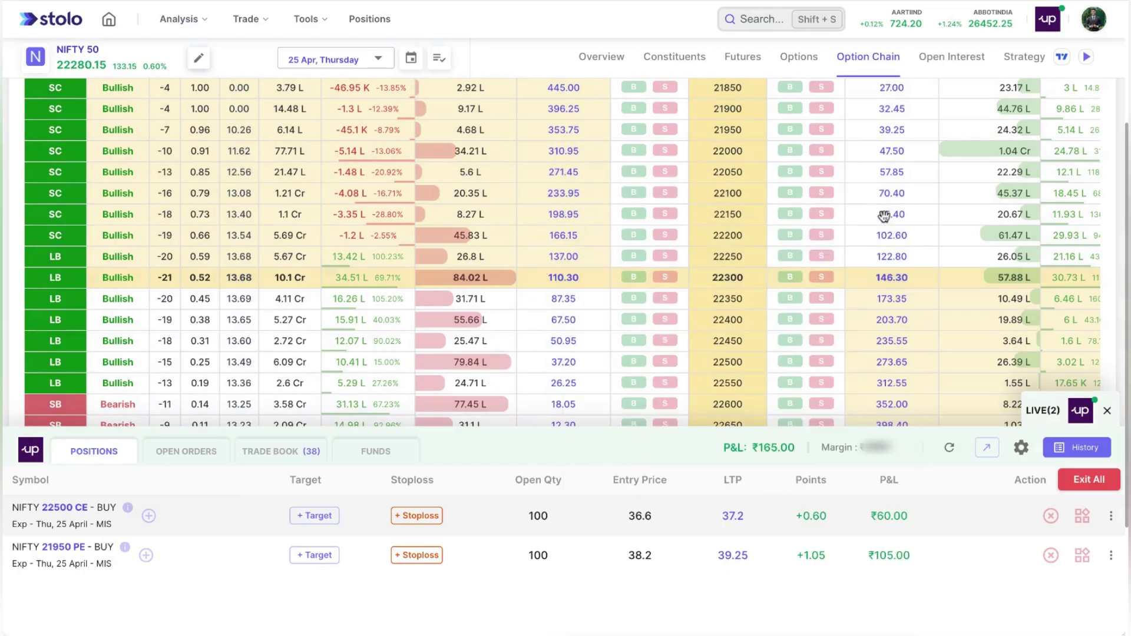
pyautogui.click(638, 278)
pyautogui.click(896, 211)
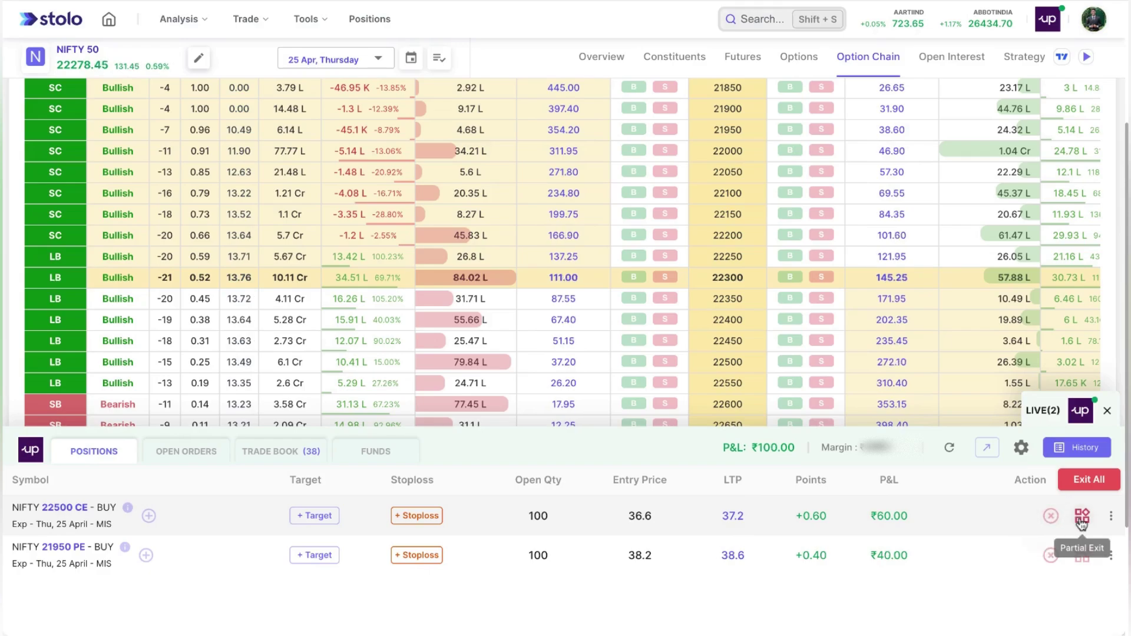
# Step: Set a stoploss of 34 on the 22500 CE position, nudging it to 33 and back
pyautogui.click(1053, 519)
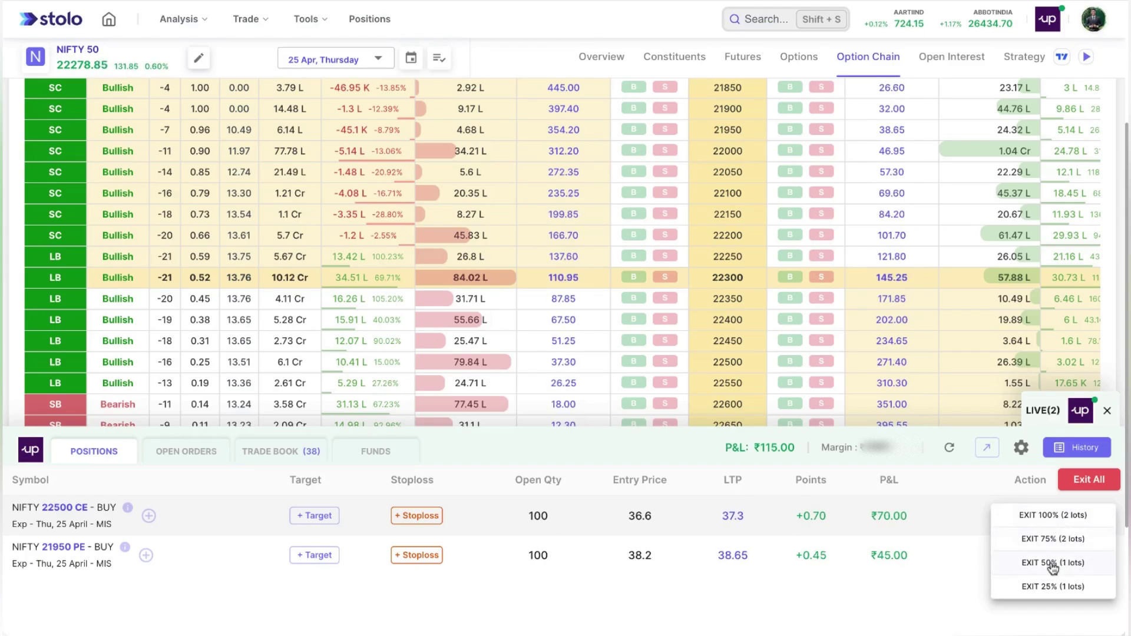
pyautogui.click(910, 590)
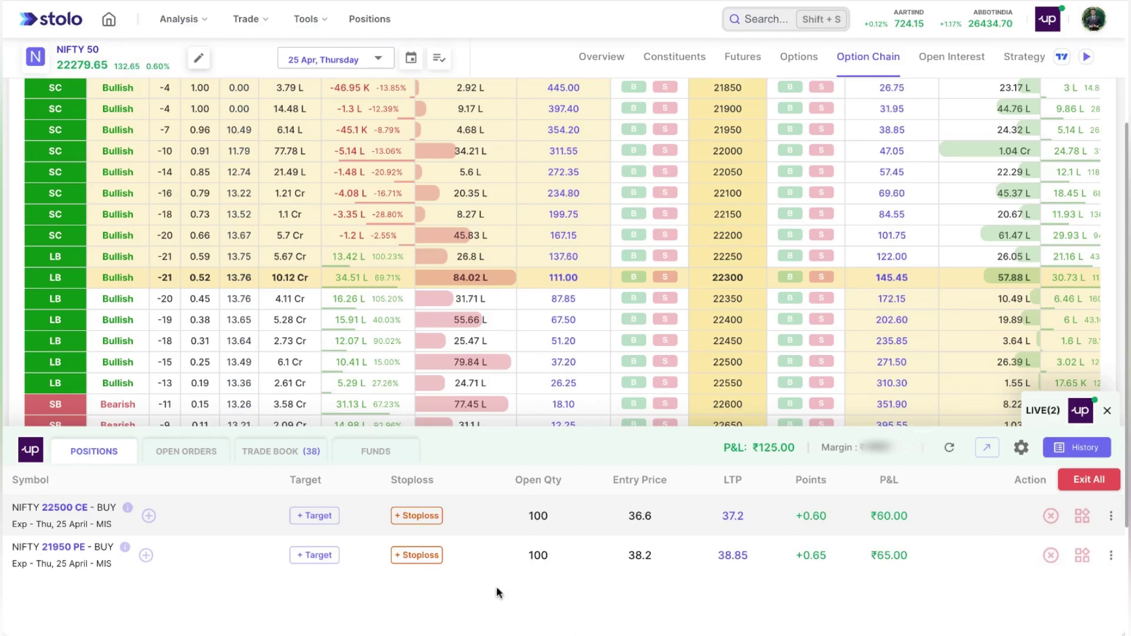
pyautogui.click(428, 515)
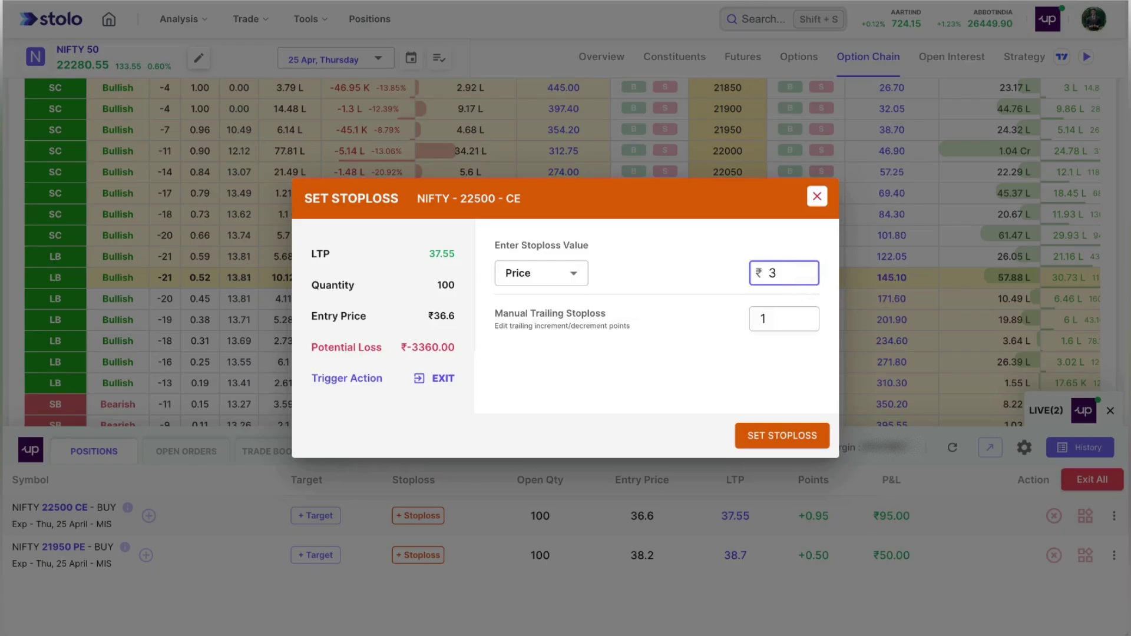
pyautogui.write('4')
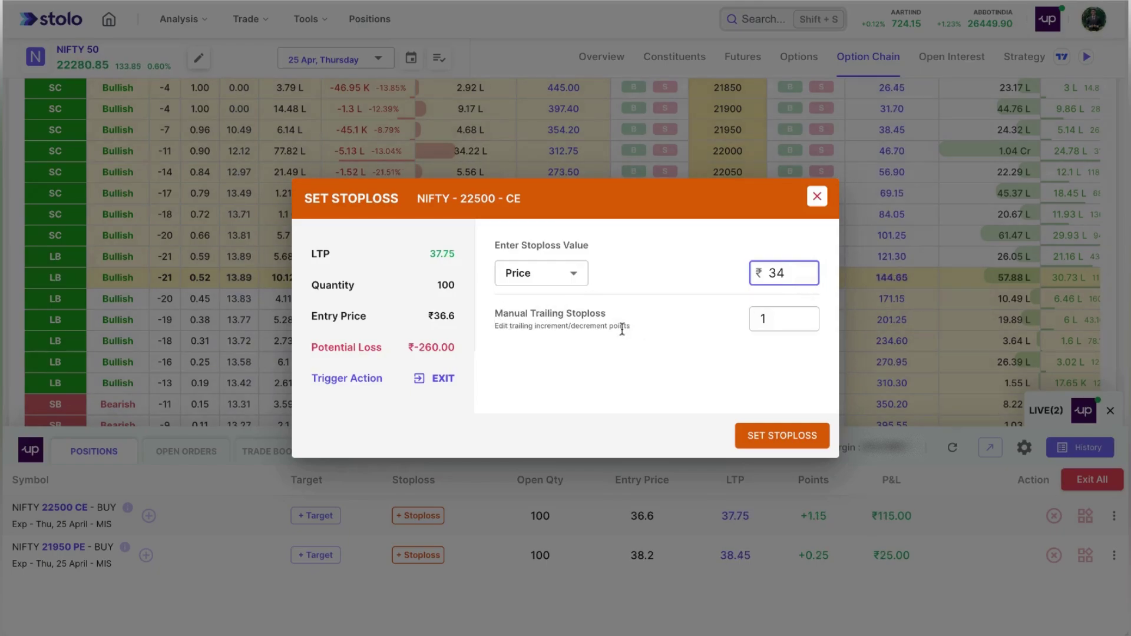
pyautogui.click(778, 319)
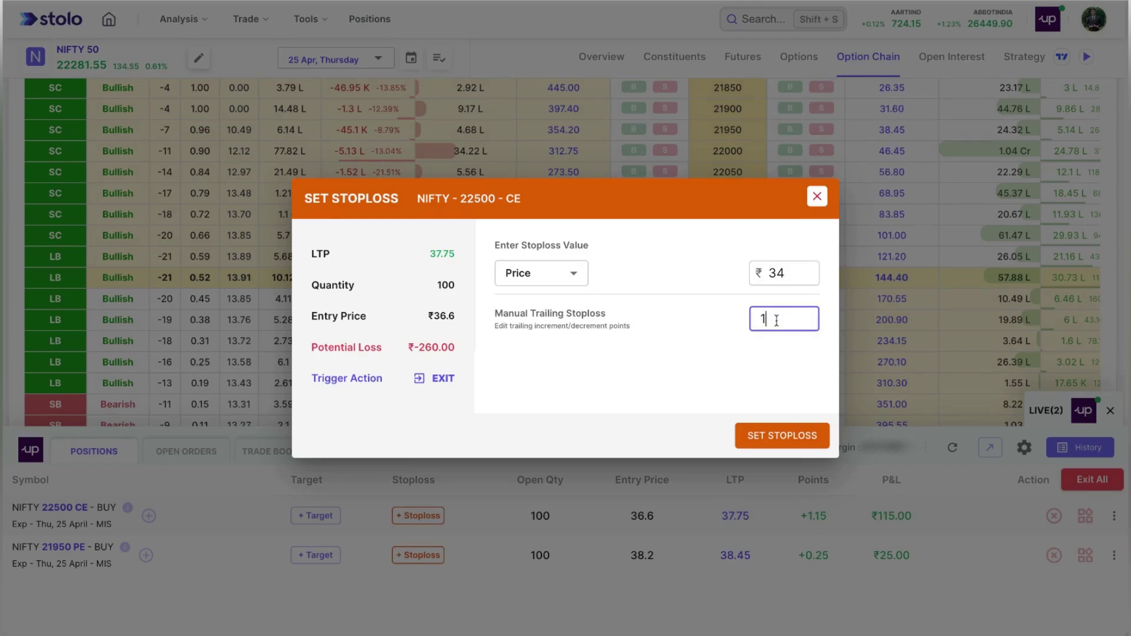
pyautogui.click(767, 441)
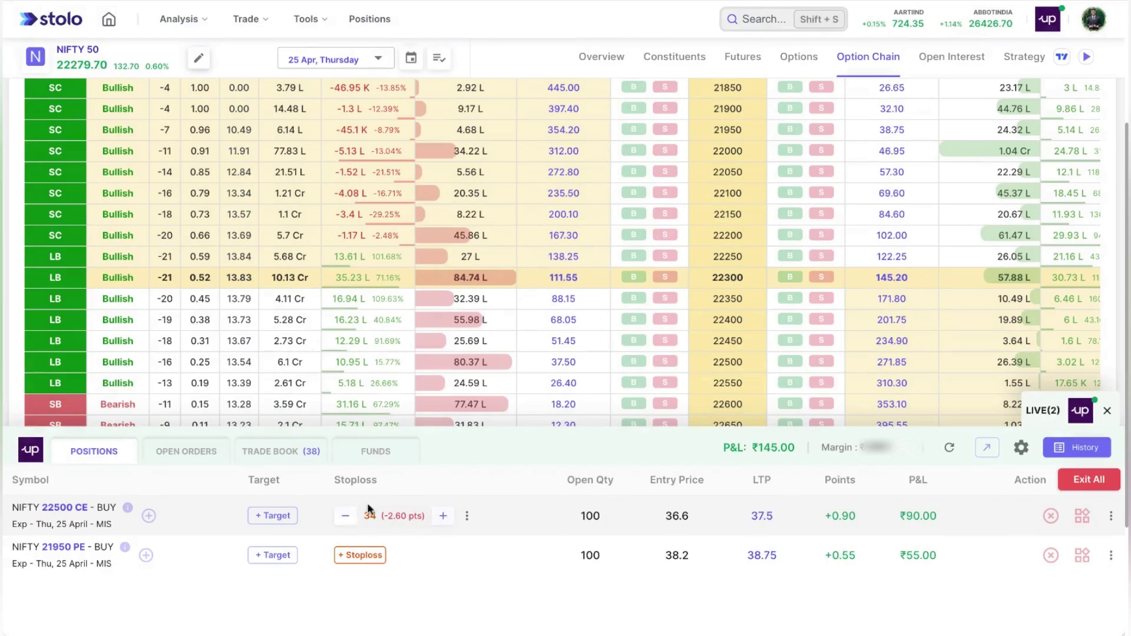
pyautogui.click(347, 517)
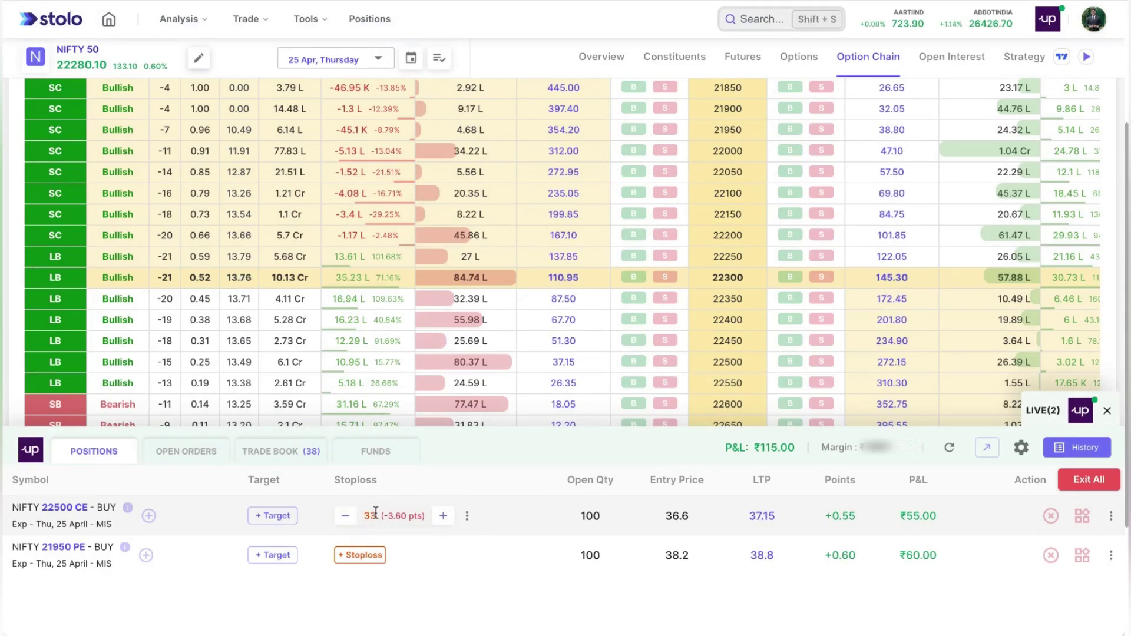
pyautogui.click(443, 517)
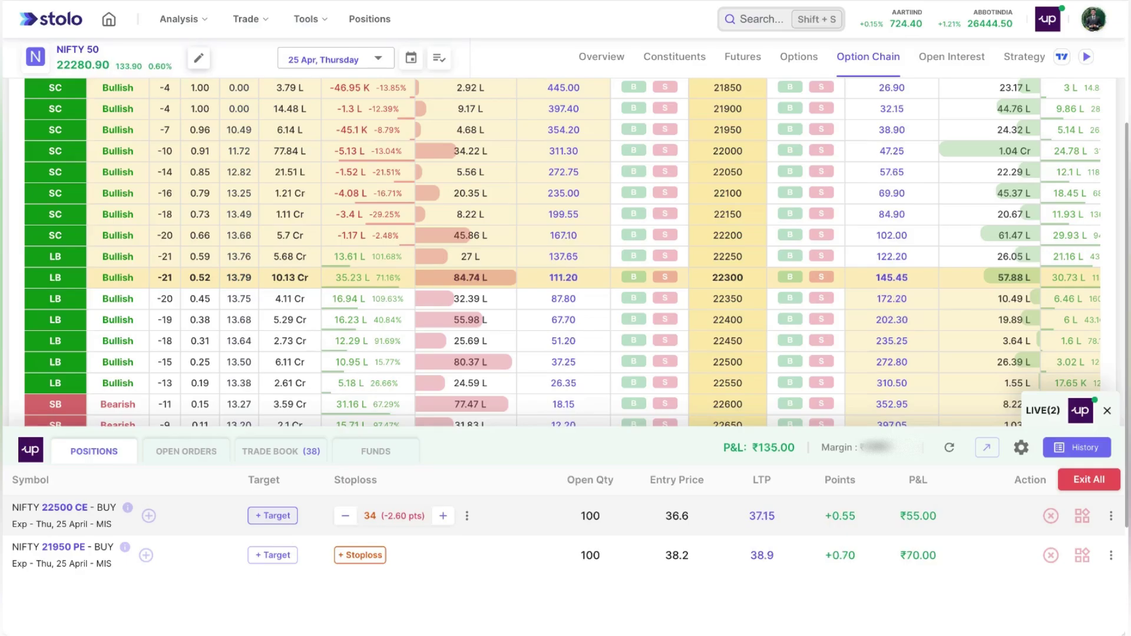
# Step: Add a target of 40 to the NIFTY 22500 CE position
pyautogui.click(275, 519)
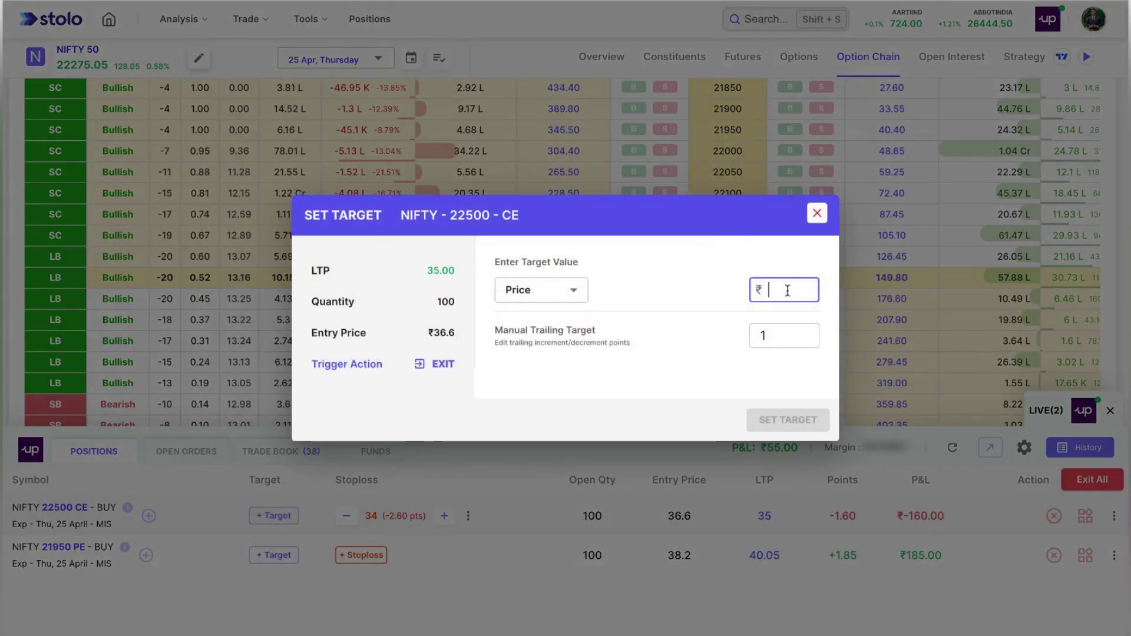
pyautogui.write('40')
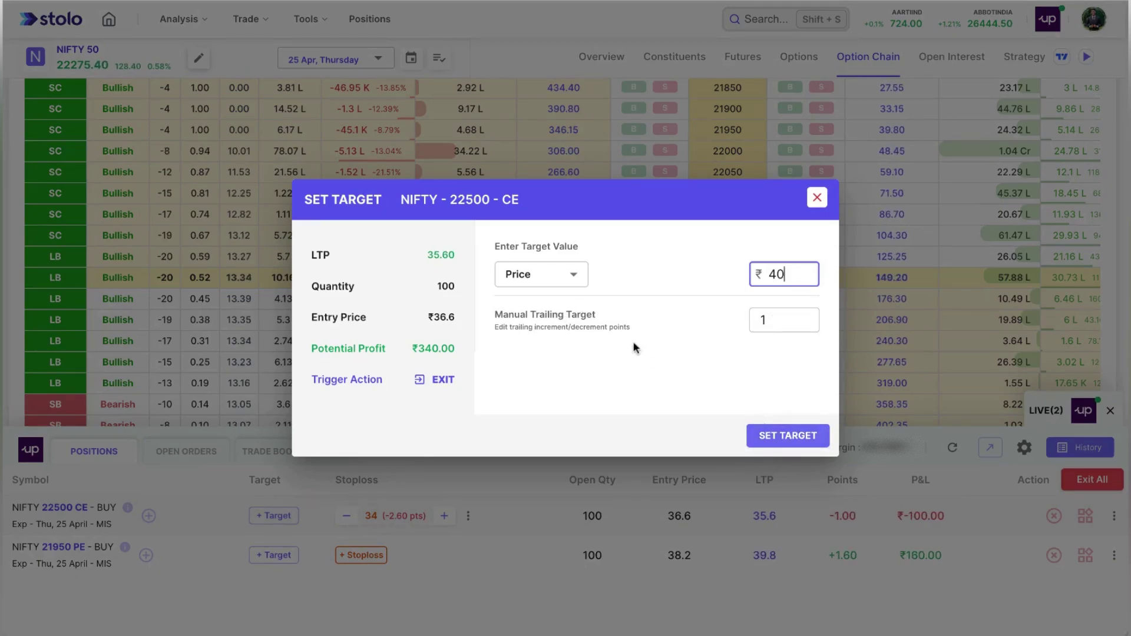
pyautogui.click(771, 437)
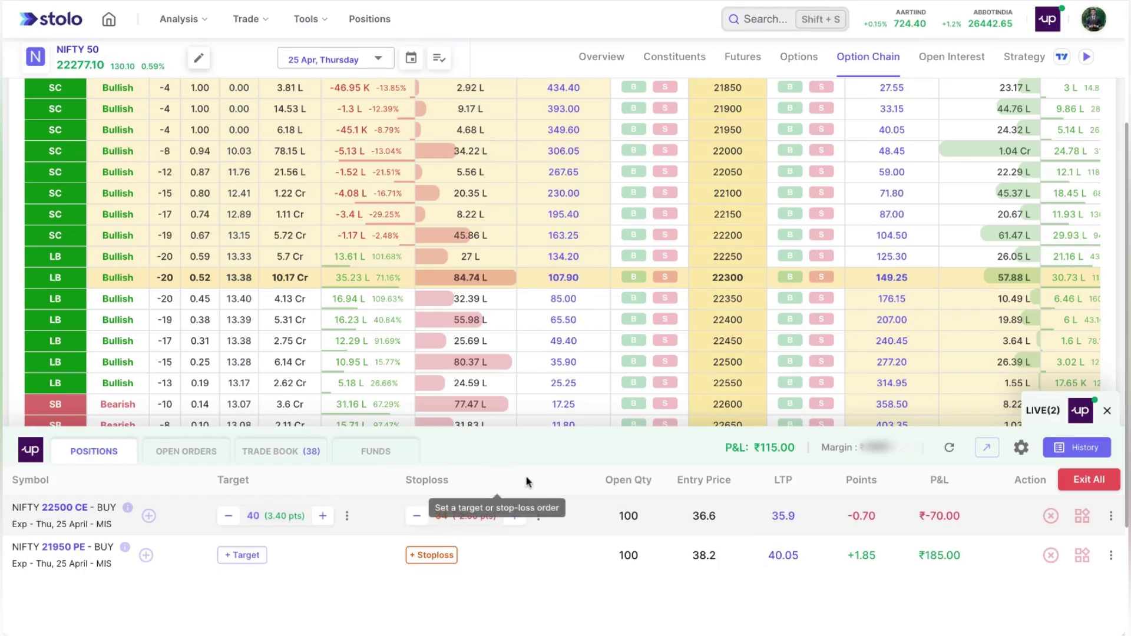
# Step: Exit both NIFTY positions, then refresh the trades history to show 10 trades and ₹2822.5 net
pyautogui.click(1091, 489)
pyautogui.click(602, 356)
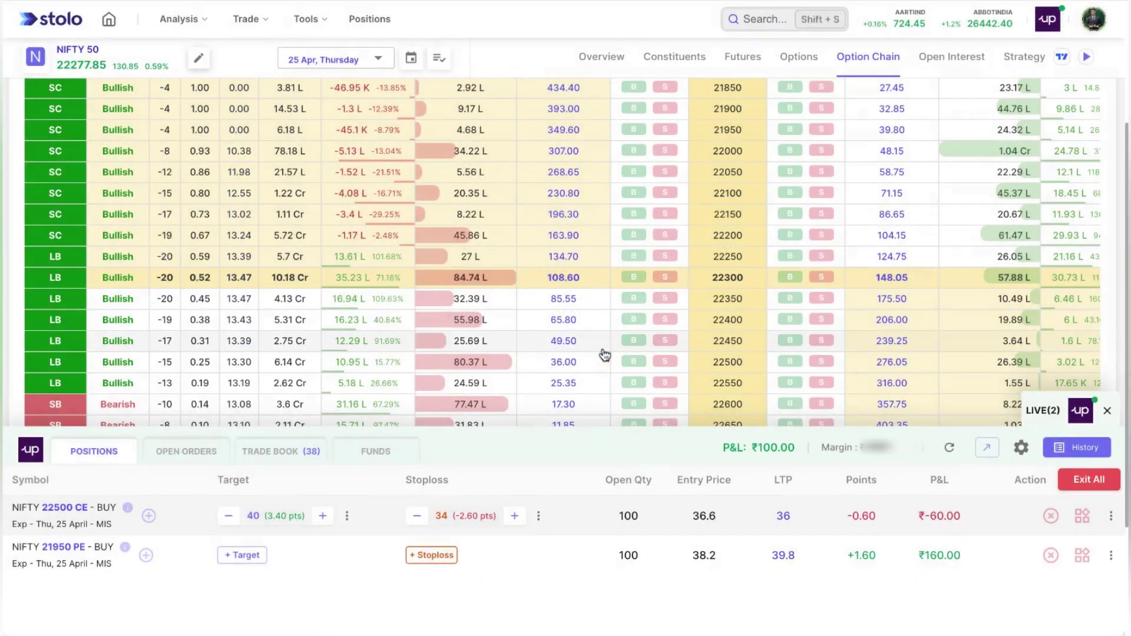
pyautogui.click(1087, 449)
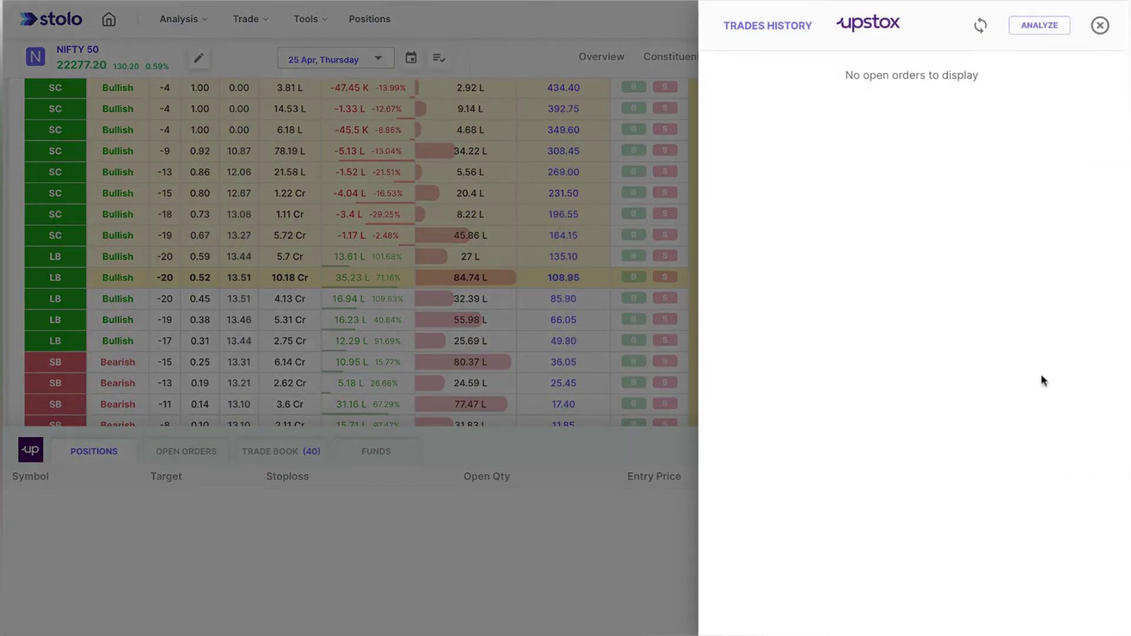
pyautogui.click(982, 26)
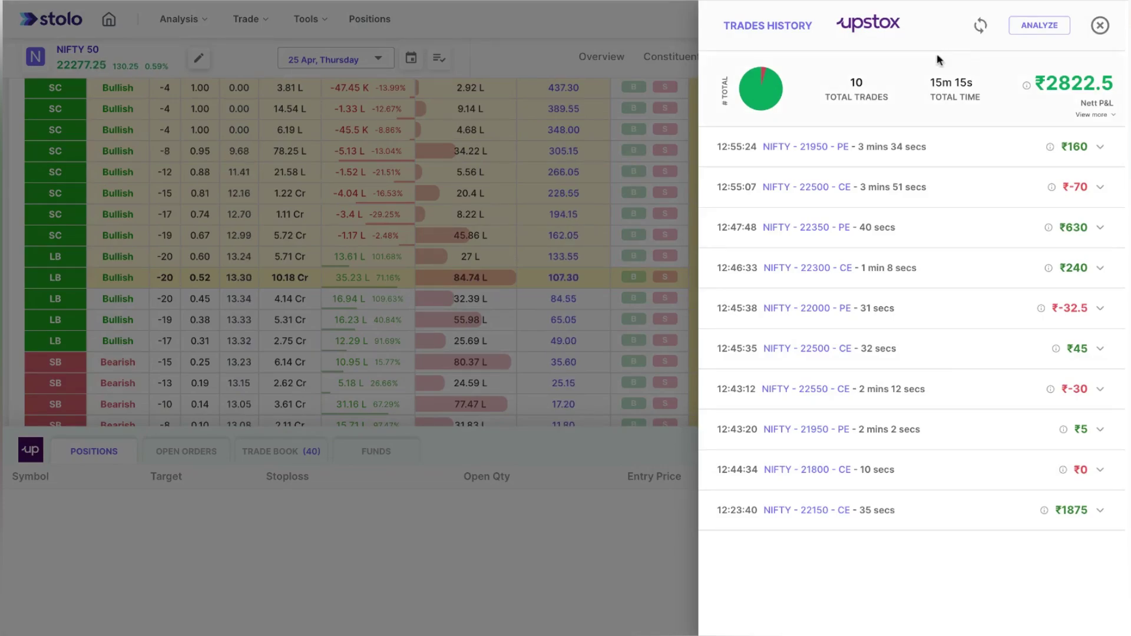
# Step: Expand the net P&L chart and trade statistics, review them, then collapse them
pyautogui.click(1060, 108)
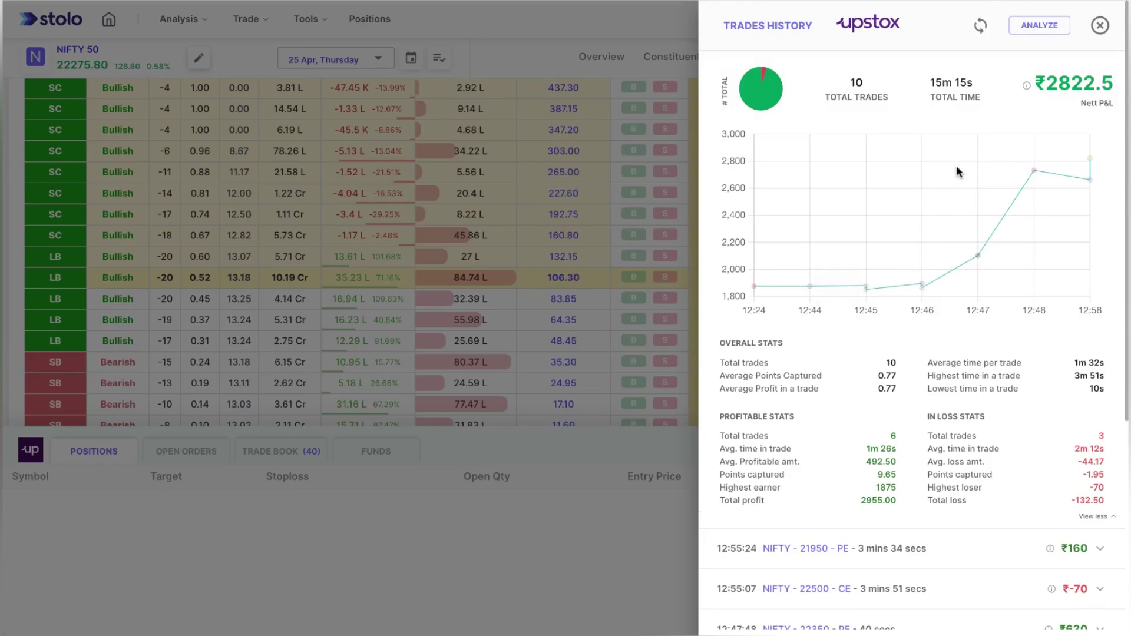
pyautogui.scroll(-2, 739, 361)
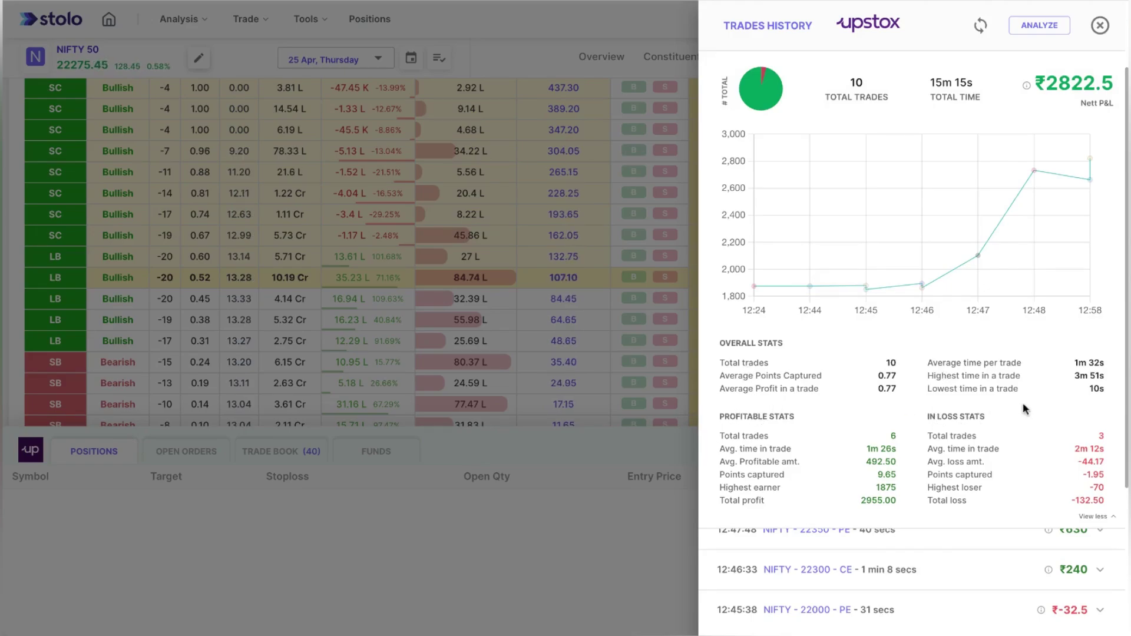
pyautogui.click(931, 129)
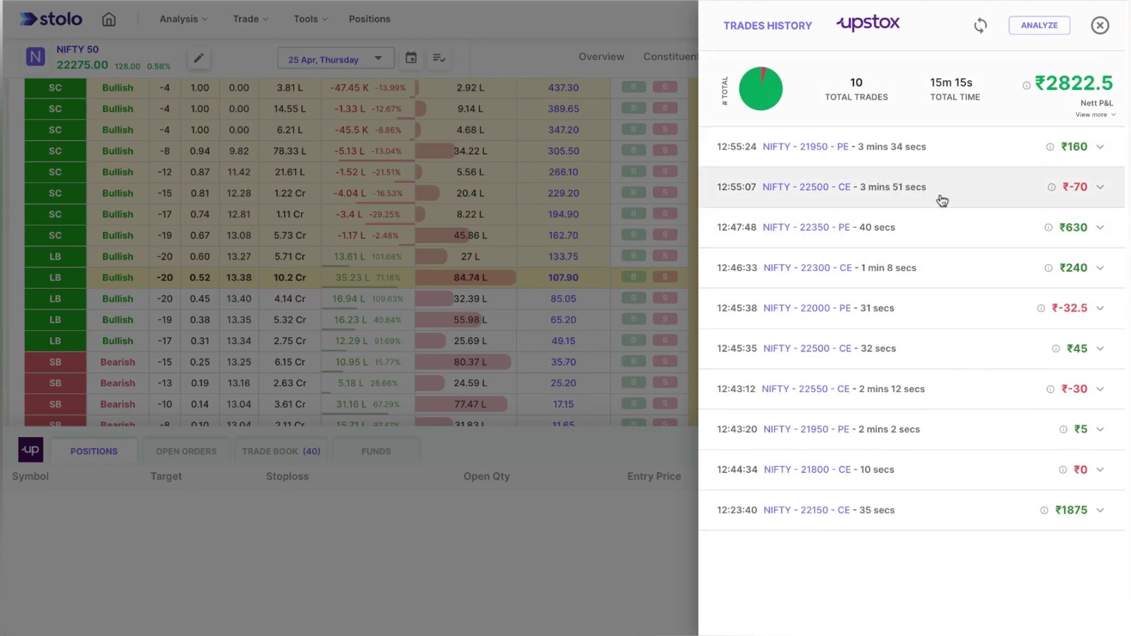
# Step: Expand the 12:55:24 NIFTY 21950 PE trade details and view its option price chart
pyautogui.click(950, 153)
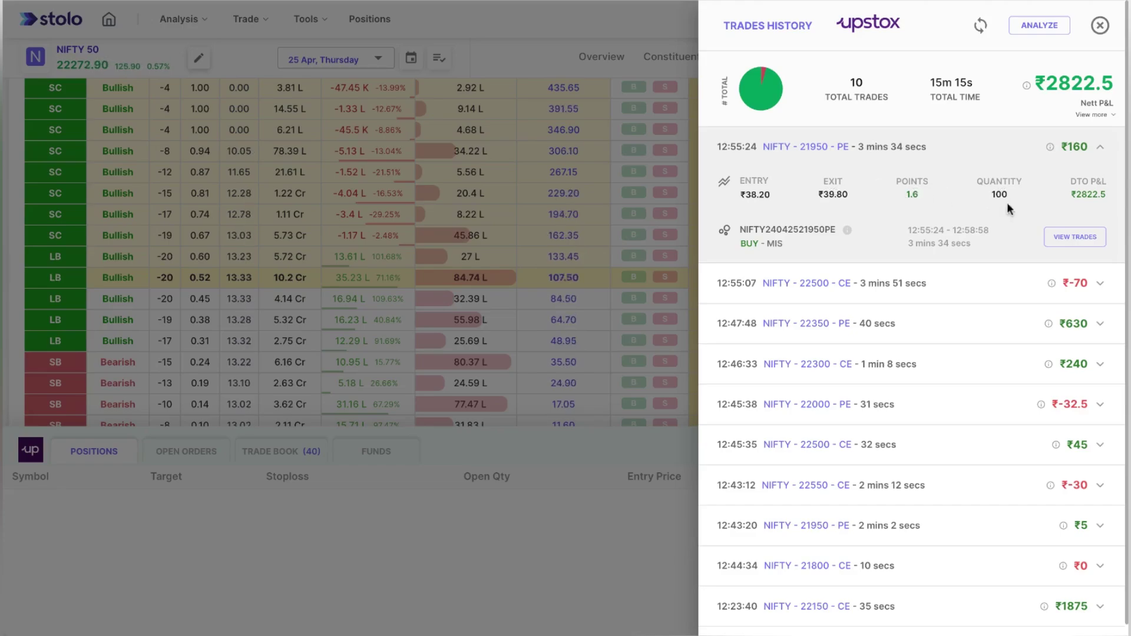
pyautogui.click(848, 233)
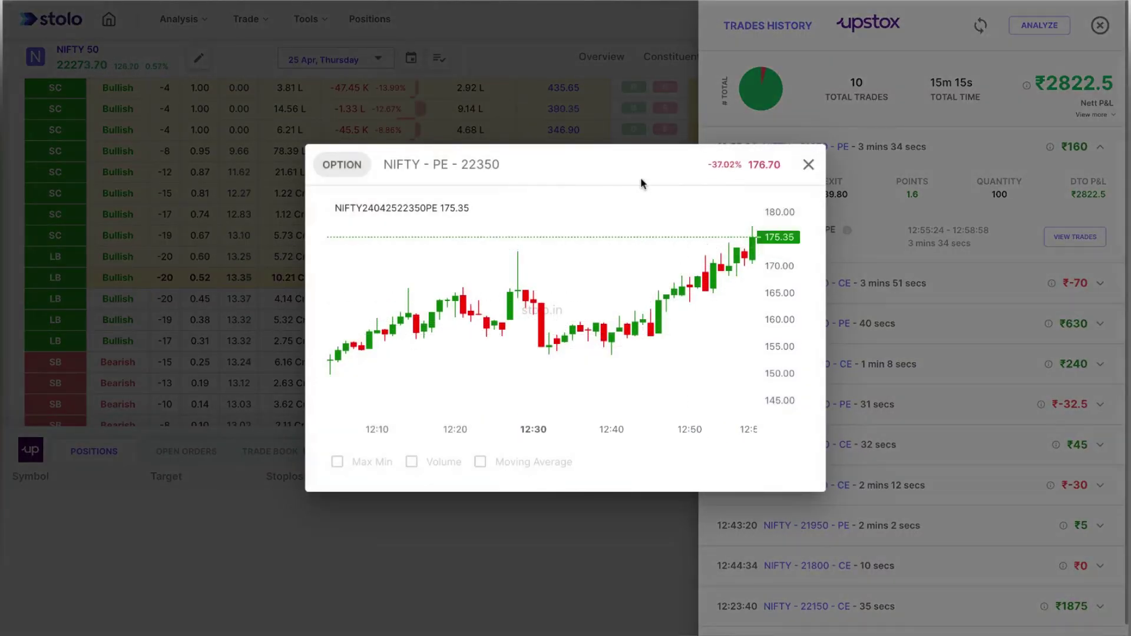
pyautogui.click(810, 167)
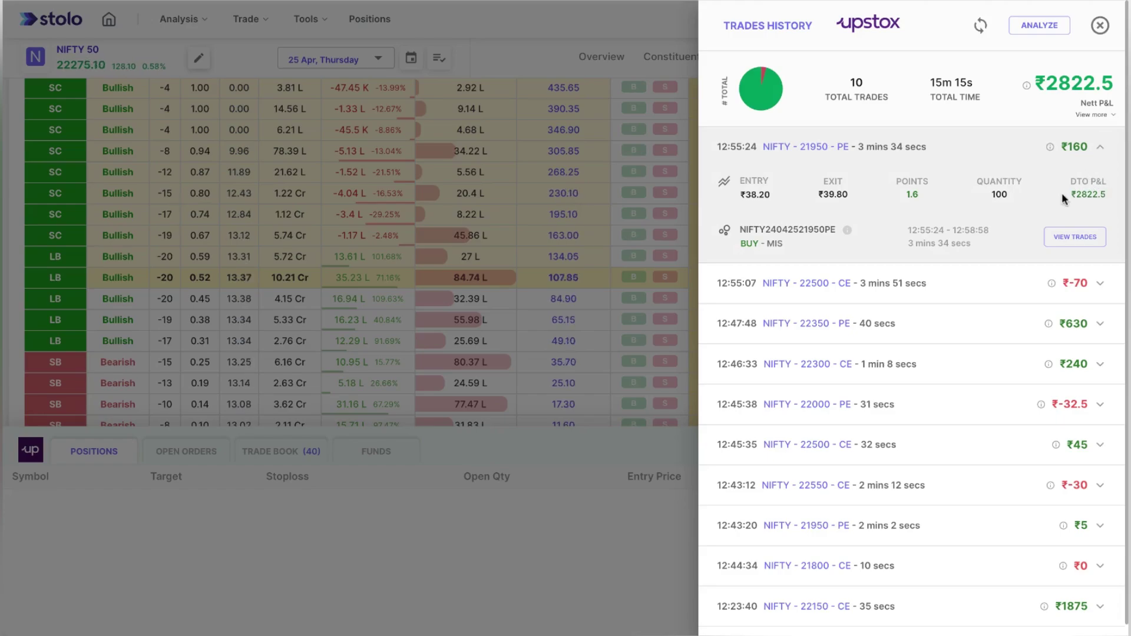
# Step: Close the trade details and trades history, return home, and open the Trade menu
pyautogui.click(1106, 146)
pyautogui.click(1100, 25)
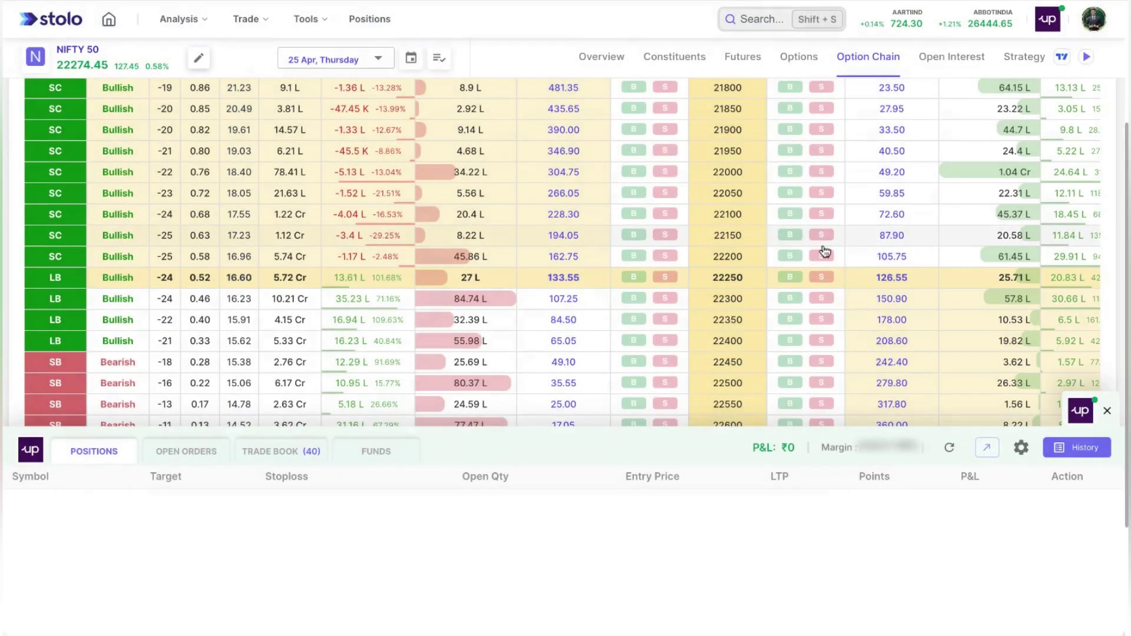
pyautogui.scroll(3, 730, 359)
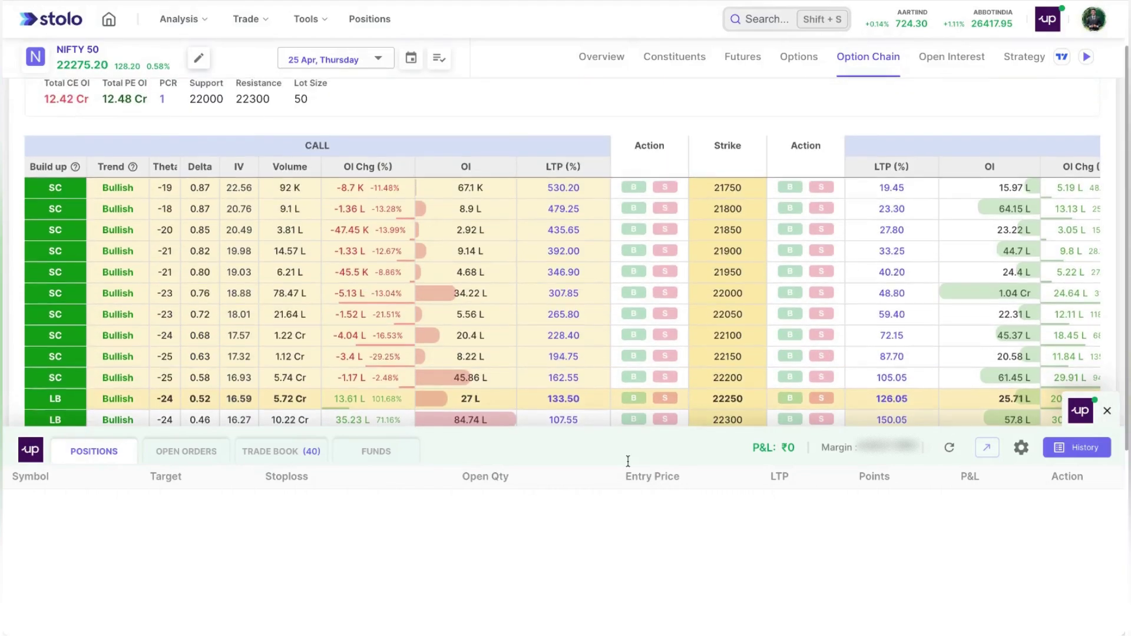
pyautogui.scroll(2, 379, 158)
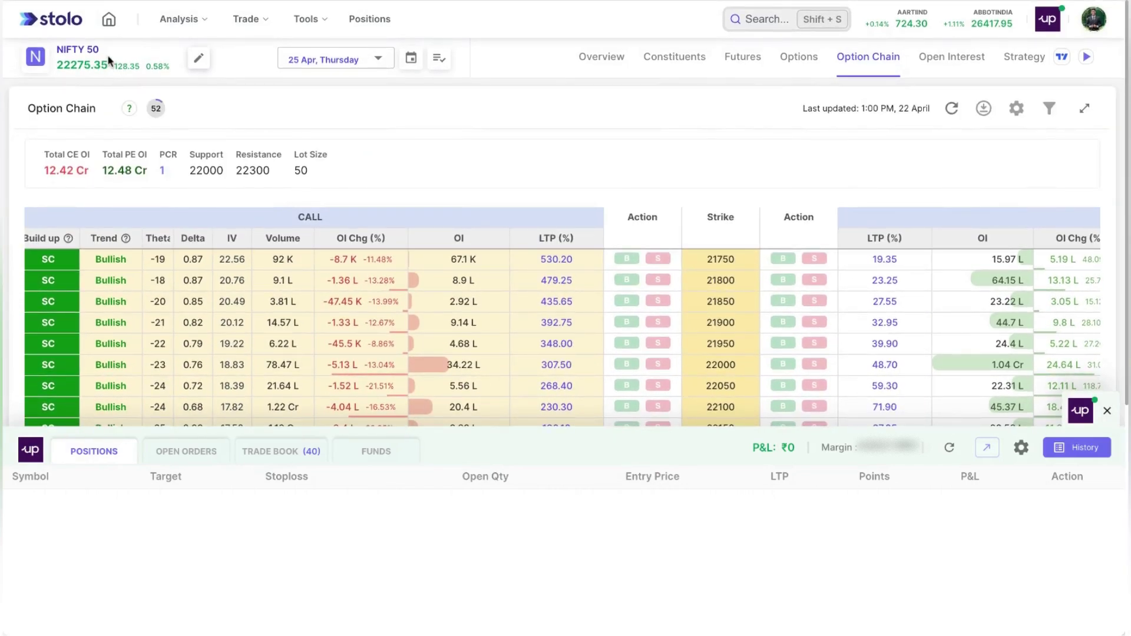
pyautogui.click(108, 19)
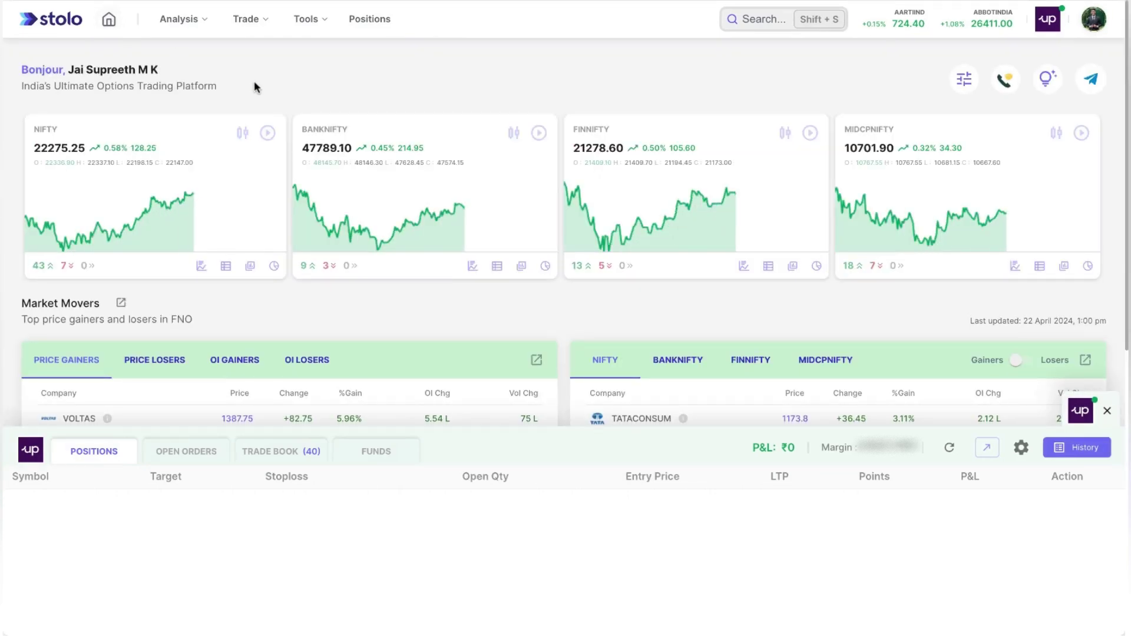
pyautogui.click(256, 29)
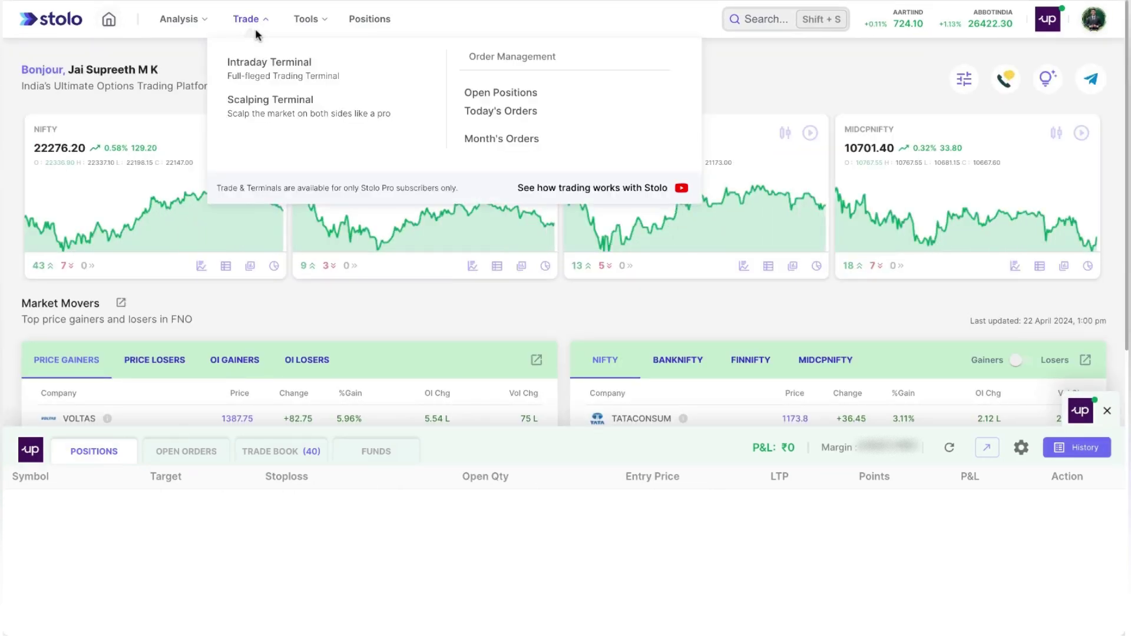